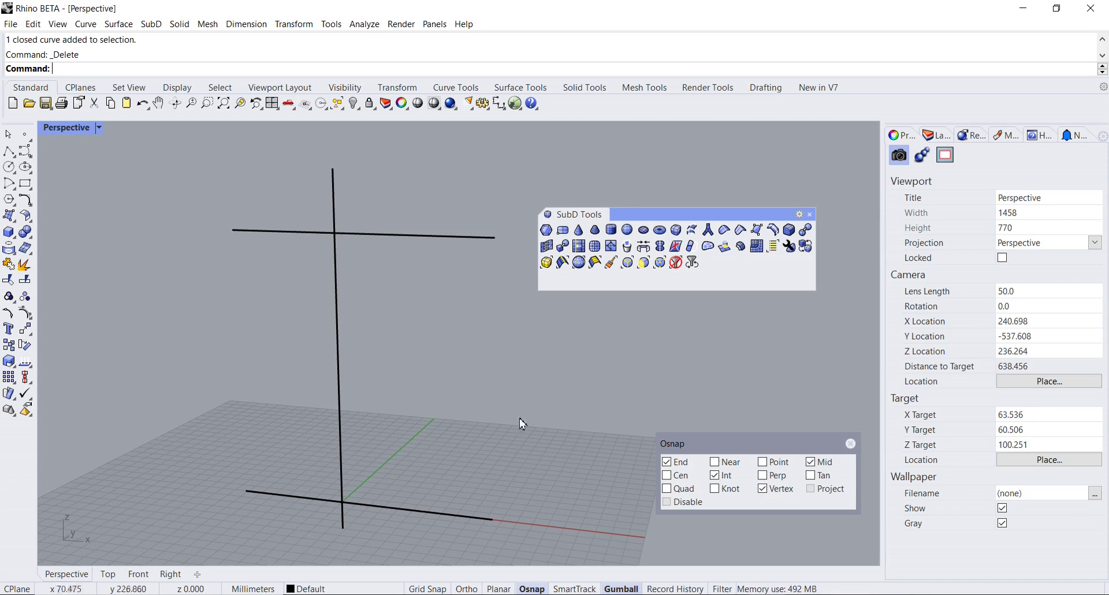
Draw a circle with a 42 mm radius centred where the vertical line crosses the lower horizontal line
shift+right_drag(445, 416, 415, 411)
mouse_move(416, 411)
right_down()
mouse_move(409, 394)
mouse_move(419, 407)
right_up()
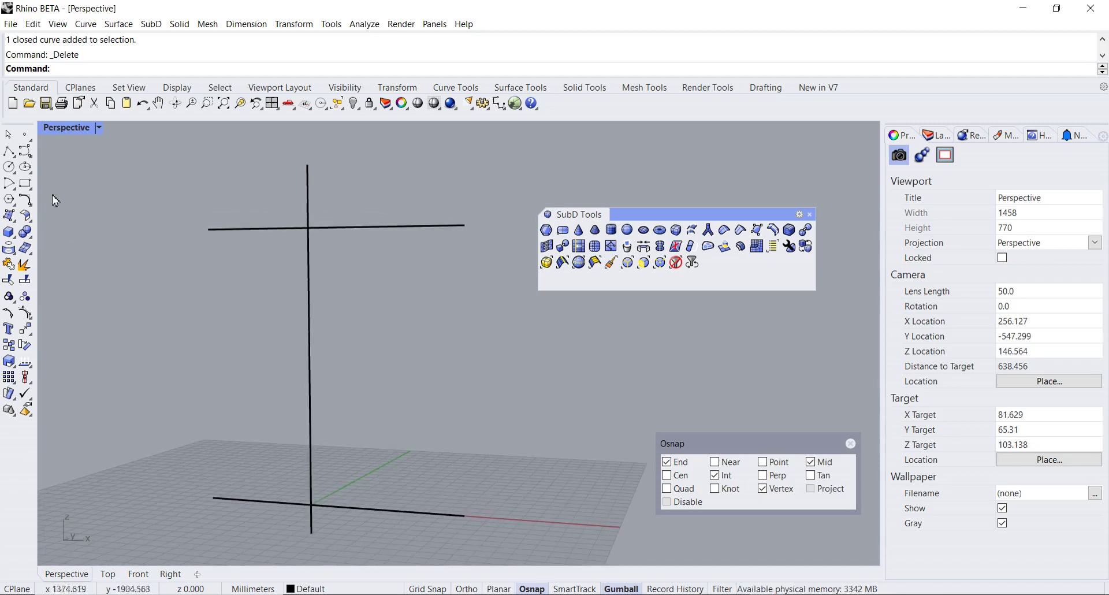
click(10, 169)
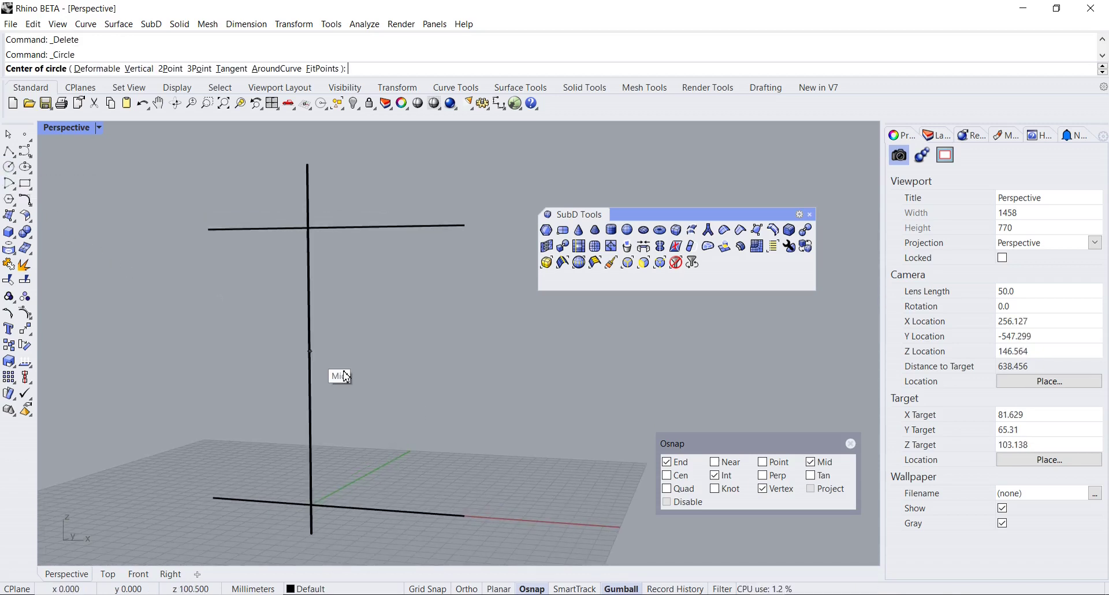
click(312, 504)
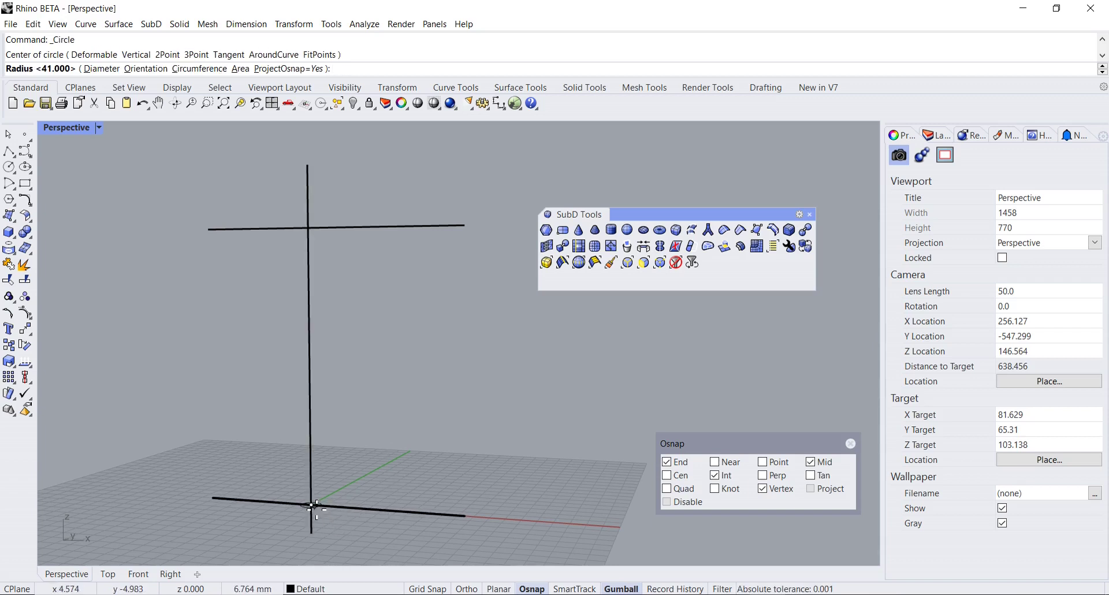
text(42)
key(Return)
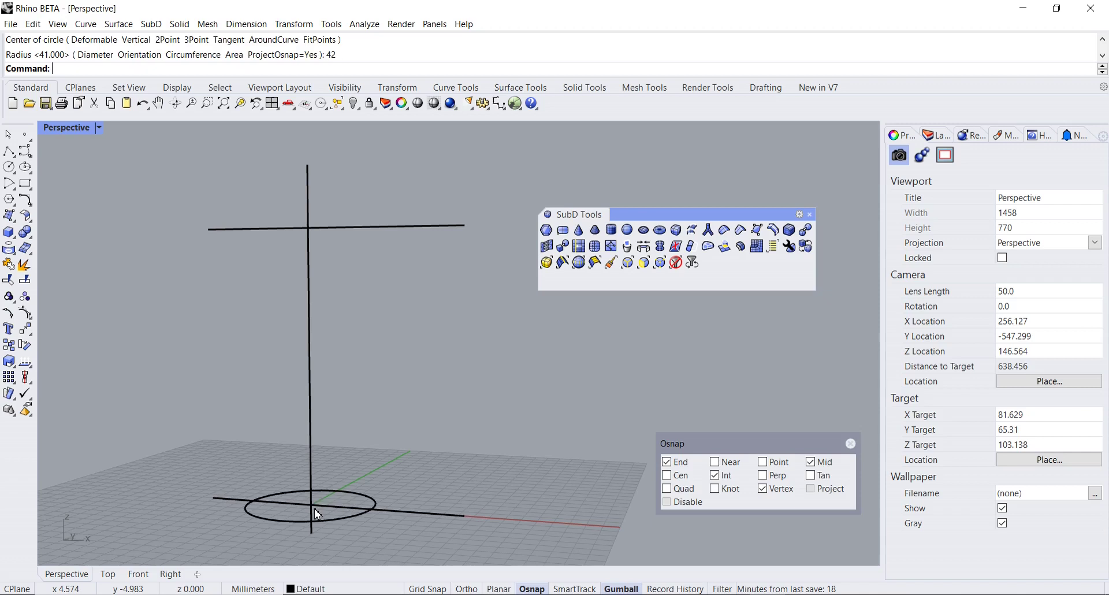
scroll(354, 467, down, 3)
scroll(354, 467, up, 5)
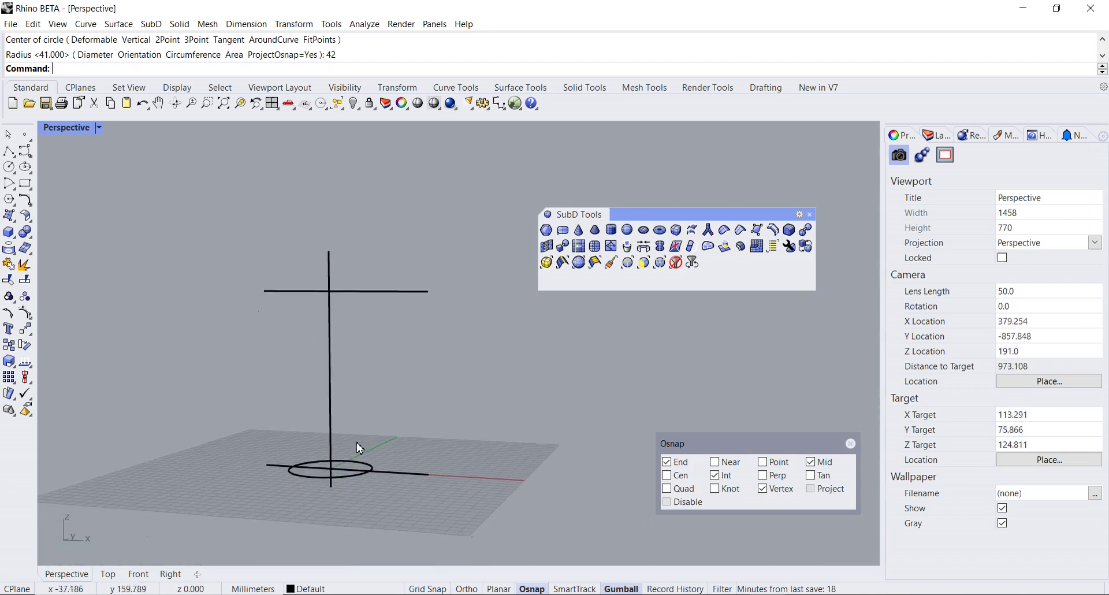
Duplicate the base circle twice up the vertical line, placing one copy for the belly and one for the neck
click(367, 454)
right_drag(366, 462, 366, 454)
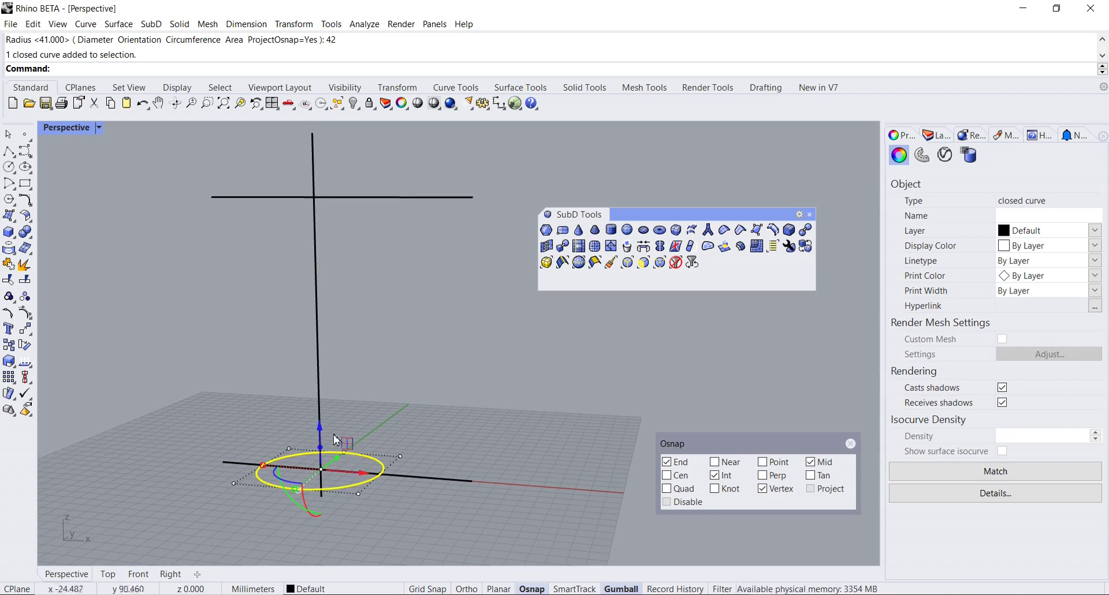
drag(320, 430, 321, 243)
right_drag(258, 292, 260, 301)
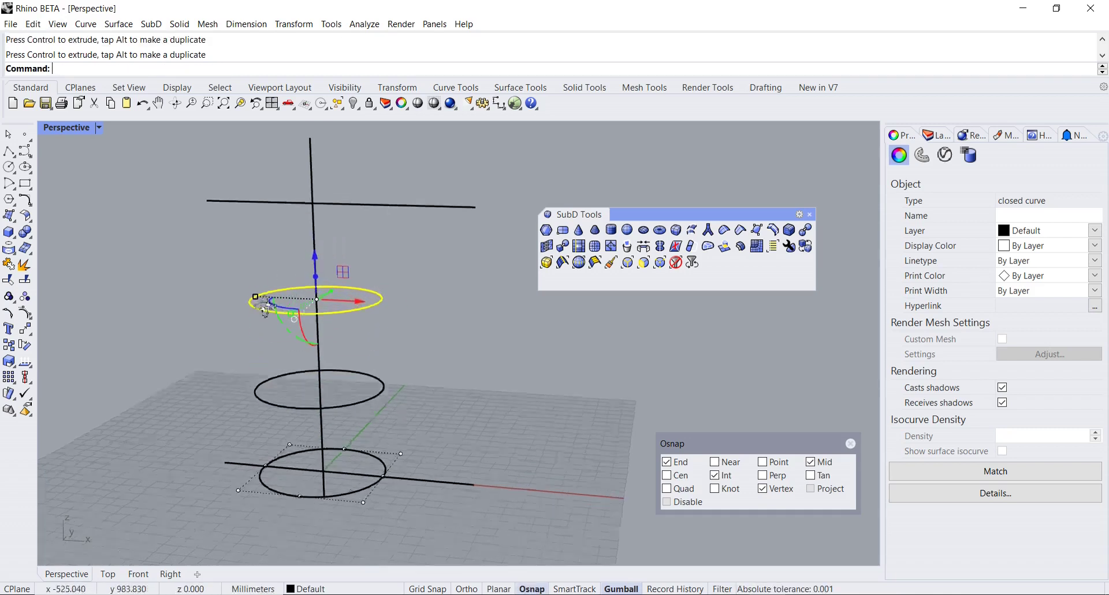
Scale down the third circle and duplicate it up to the upper horizontal line as the rim
drag(255, 301, 276, 298)
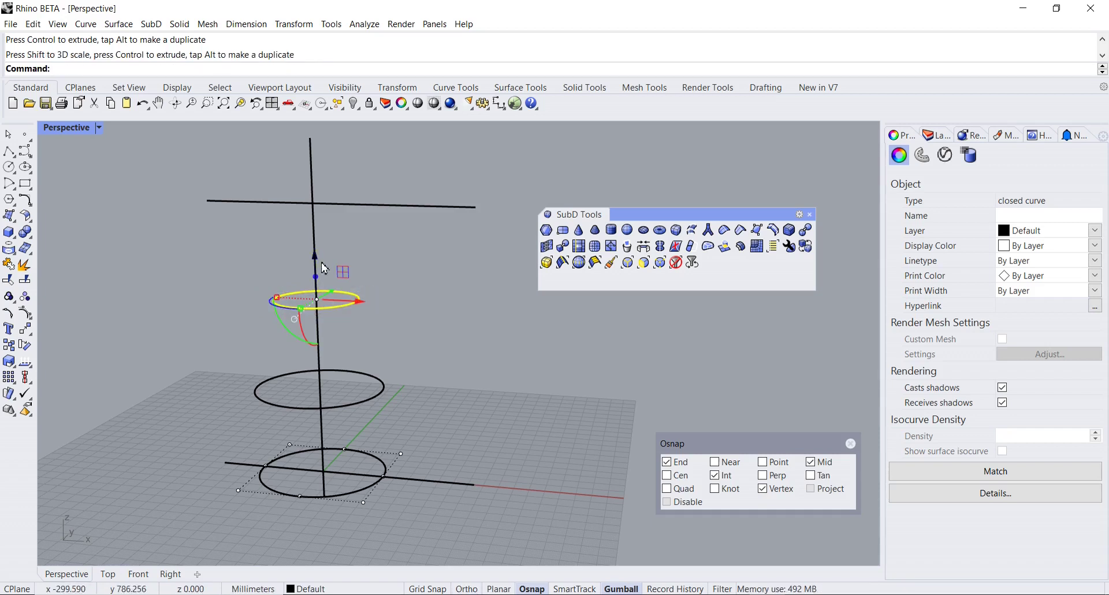
drag(314, 262, 318, 163)
right_drag(359, 225, 394, 344)
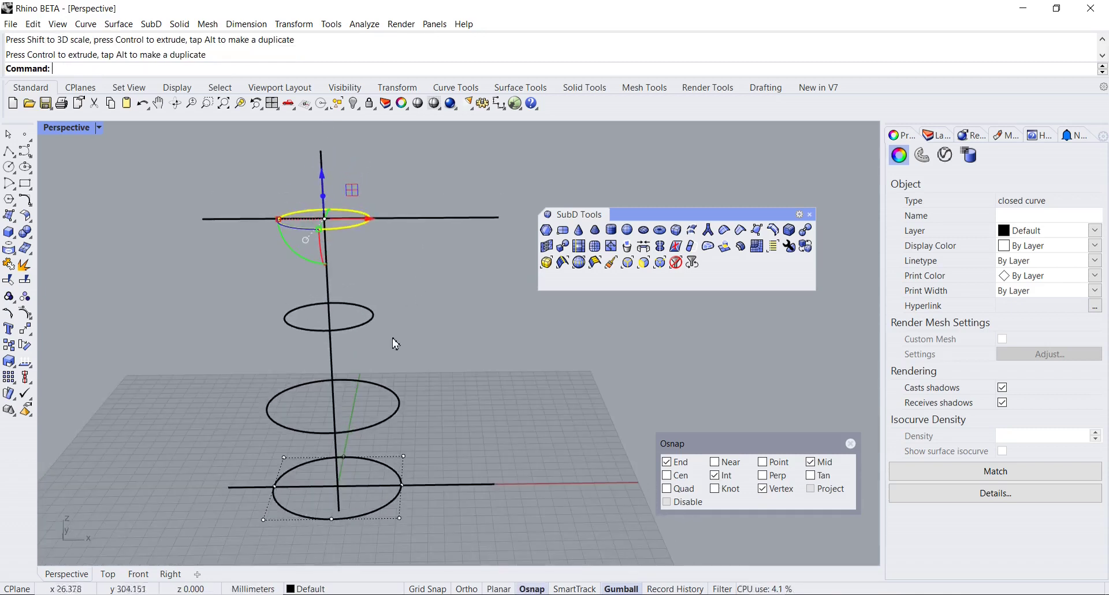
Scale up the second circle so the belly is wider than the base circle
click(391, 389)
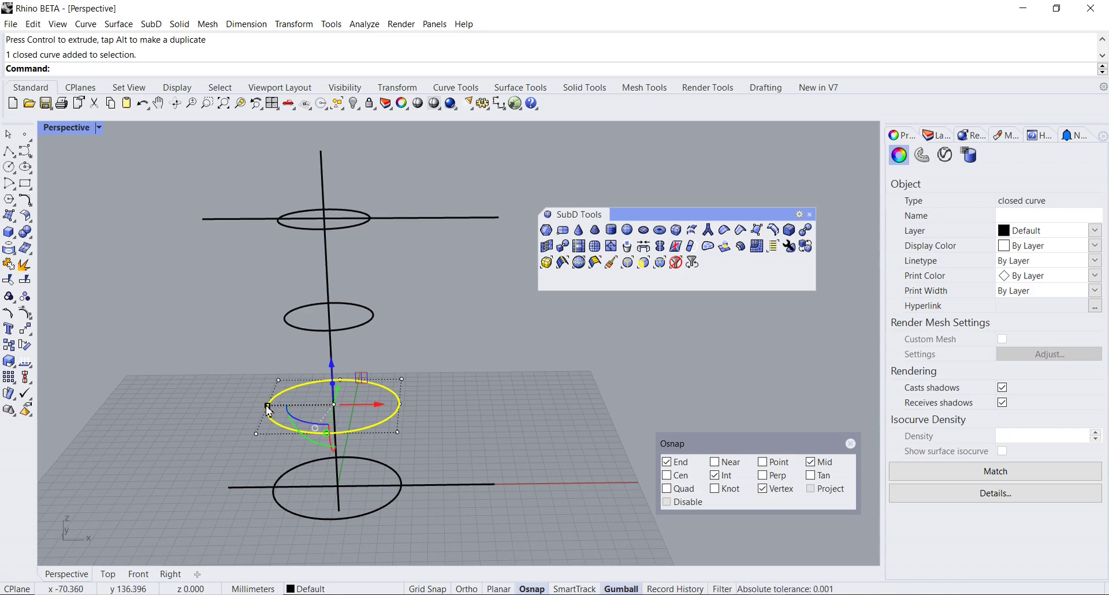
drag(269, 406, 248, 404)
right_drag(338, 405, 343, 345)
drag(339, 337, 340, 328)
mouse_move(366, 333)
right_down()
mouse_move(363, 365)
mouse_move(377, 350)
right_up()
Raise the neck circle closer to the rim and scale it down
click(371, 313)
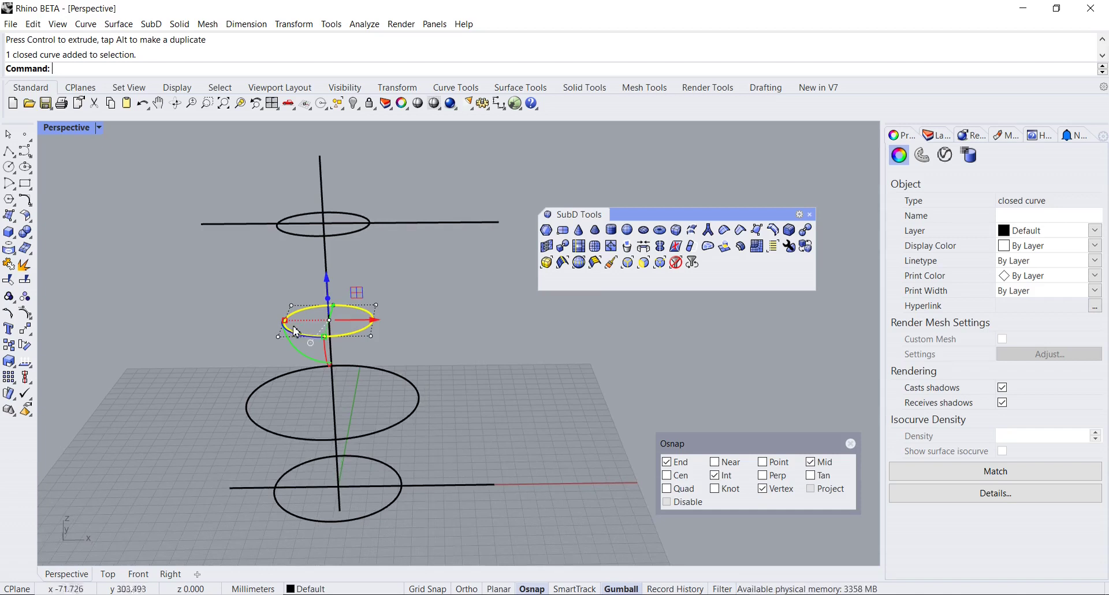
drag(284, 324, 288, 319)
drag(331, 284, 333, 260)
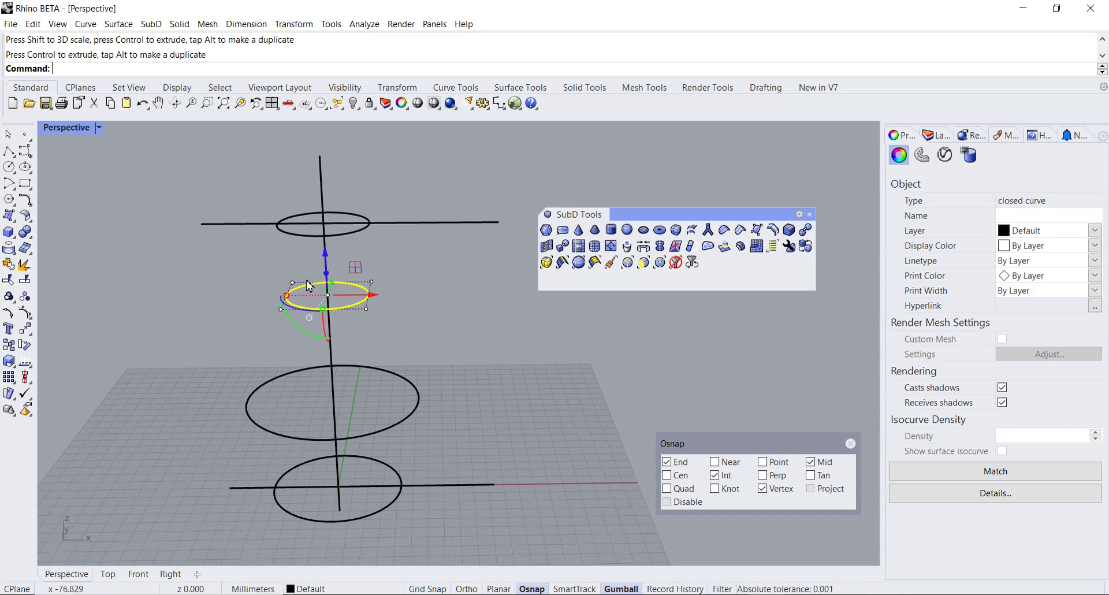
drag(287, 300, 292, 296)
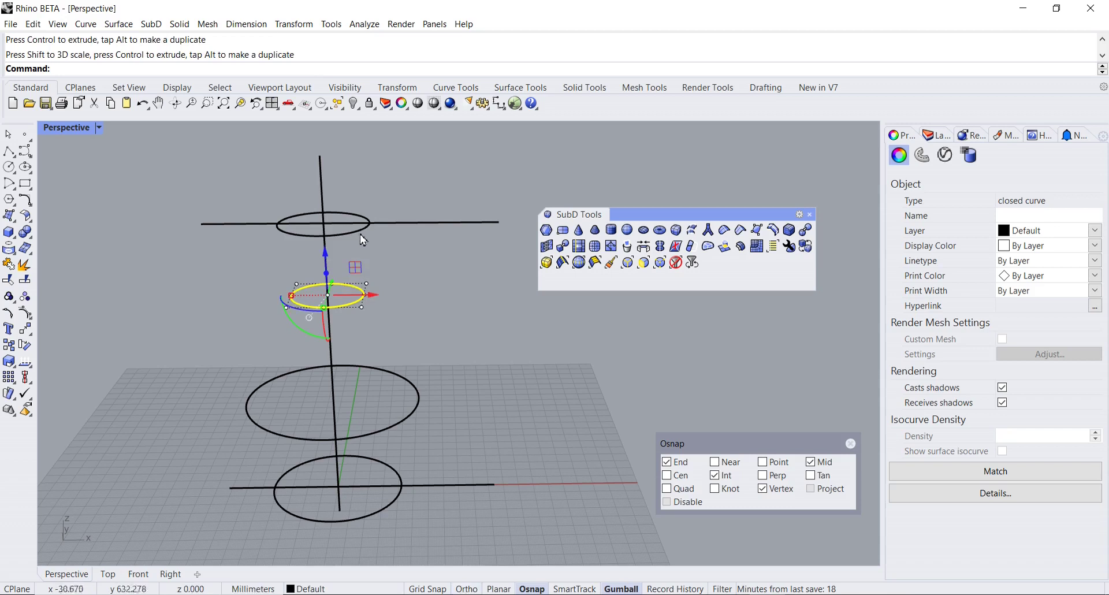
Scale down the rim circle, and reduce the neck circle slightly to stay narrower than the rim
click(361, 235)
drag(278, 223, 290, 225)
mouse_move(369, 312)
right_down()
mouse_move(376, 283)
mouse_move(366, 309)
mouse_move(361, 300)
right_up()
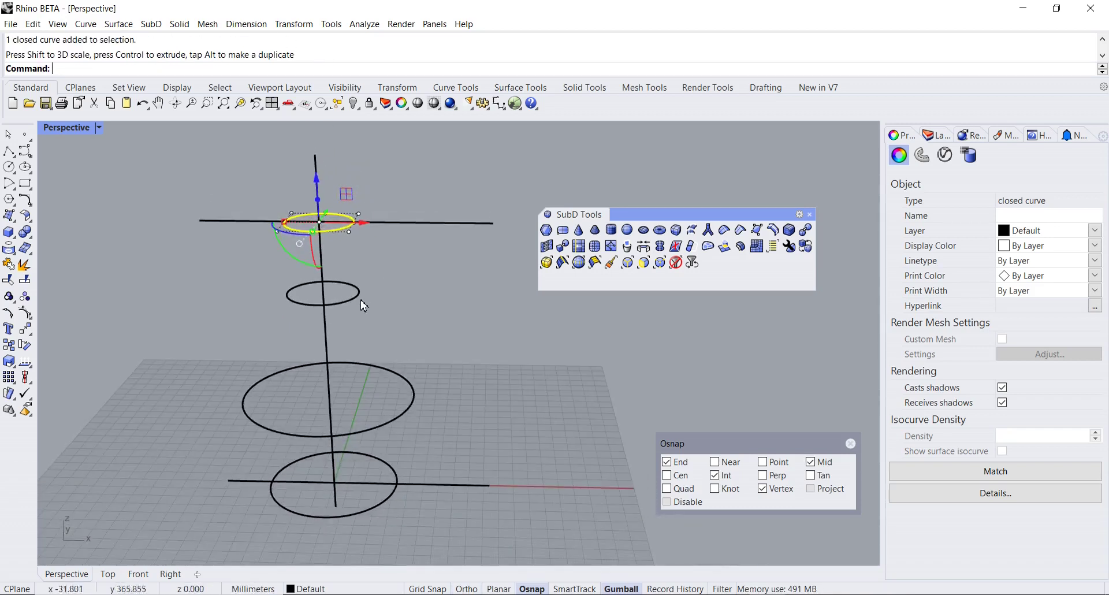
click(353, 300)
drag(288, 294, 293, 294)
Shift the neck and rim circles in the negative X direction off the vertical line and make the neck circle slightly smaller
shift+click(341, 230)
drag(368, 260, 336, 263)
right_drag(384, 322, 381, 347)
key(Escape)
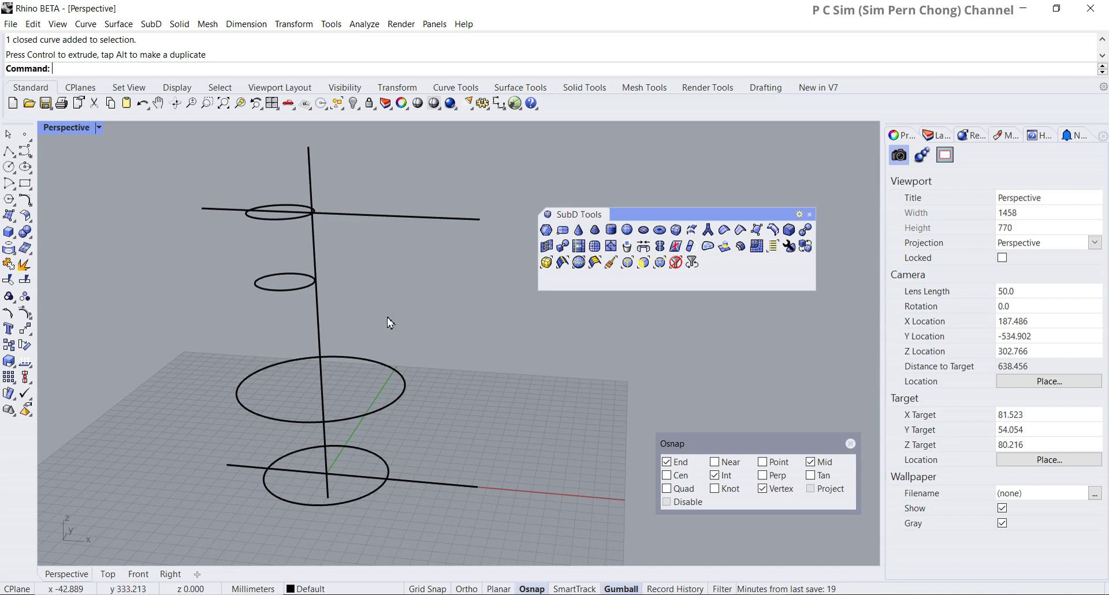
click(306, 291)
shift+drag(257, 280, 261, 282)
click(374, 289)
Rebuild all four circles as SubD-friendly curves with a point count of 11, deleting the input curves
click(388, 469)
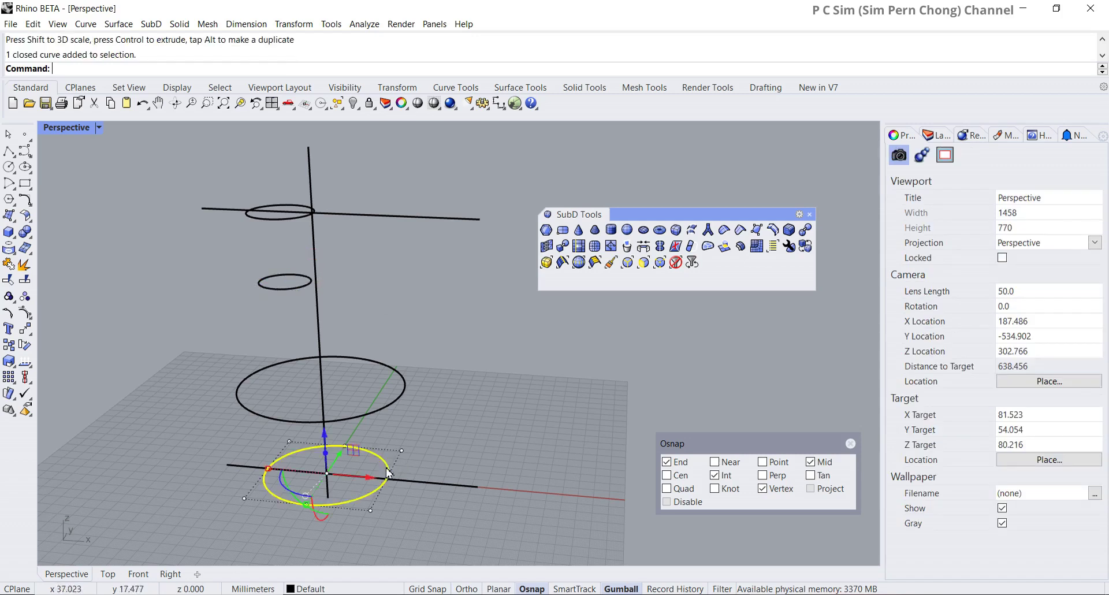
shift+click(405, 399)
shift+click(298, 289)
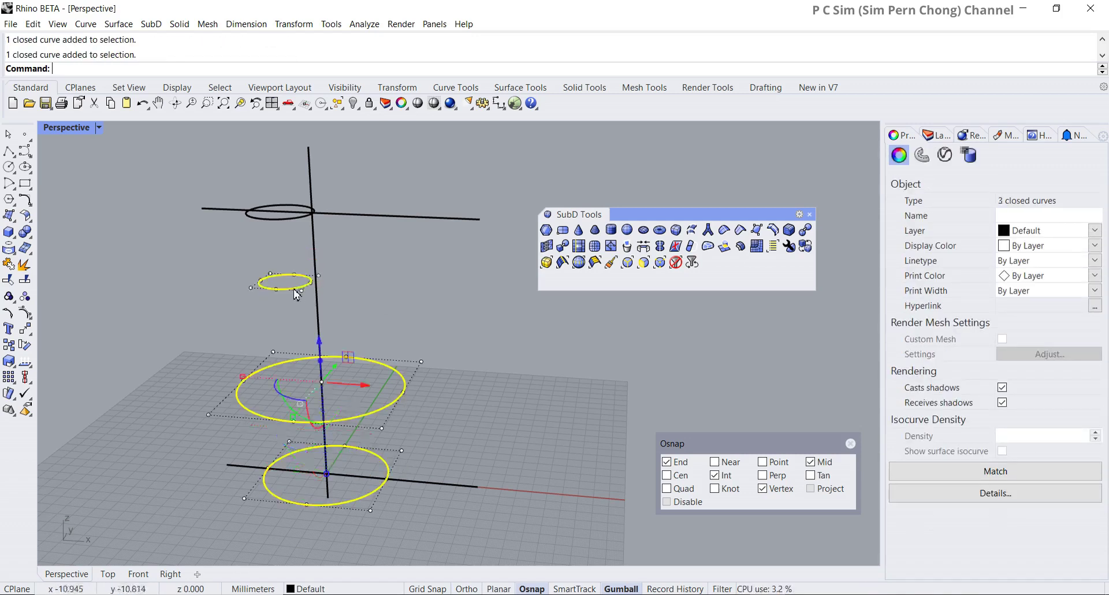
shift+click(290, 224)
text(R)
key(Return)
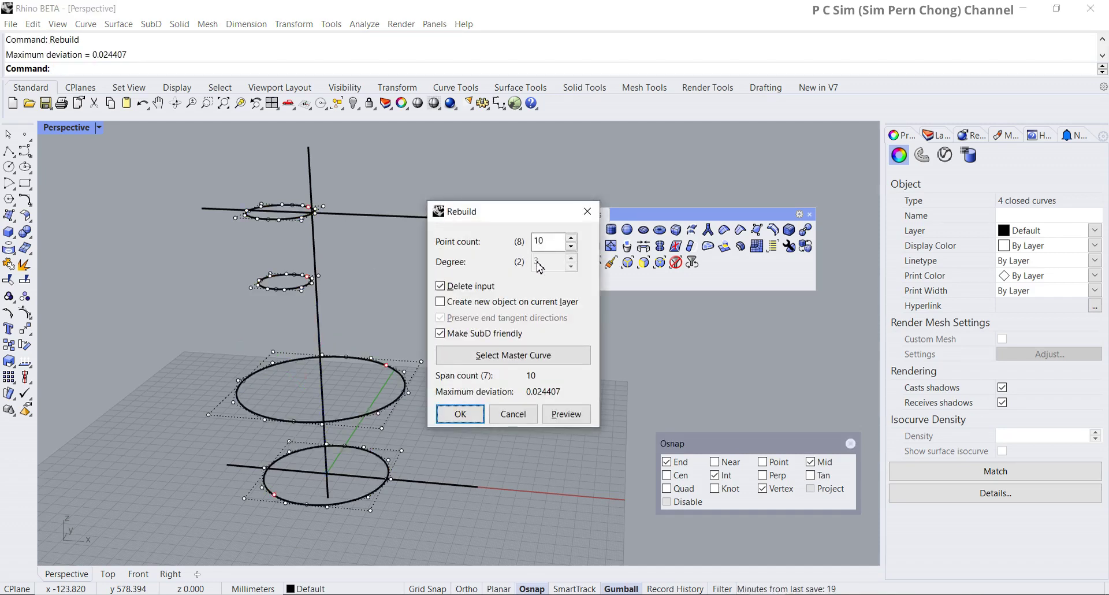
drag(546, 245, 532, 241)
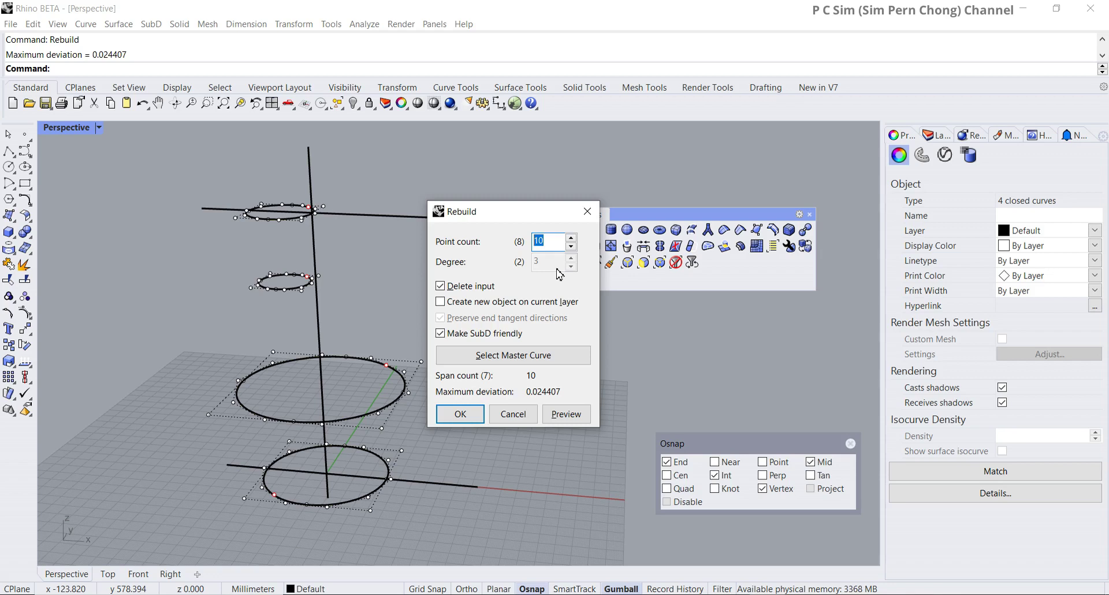
text(11)
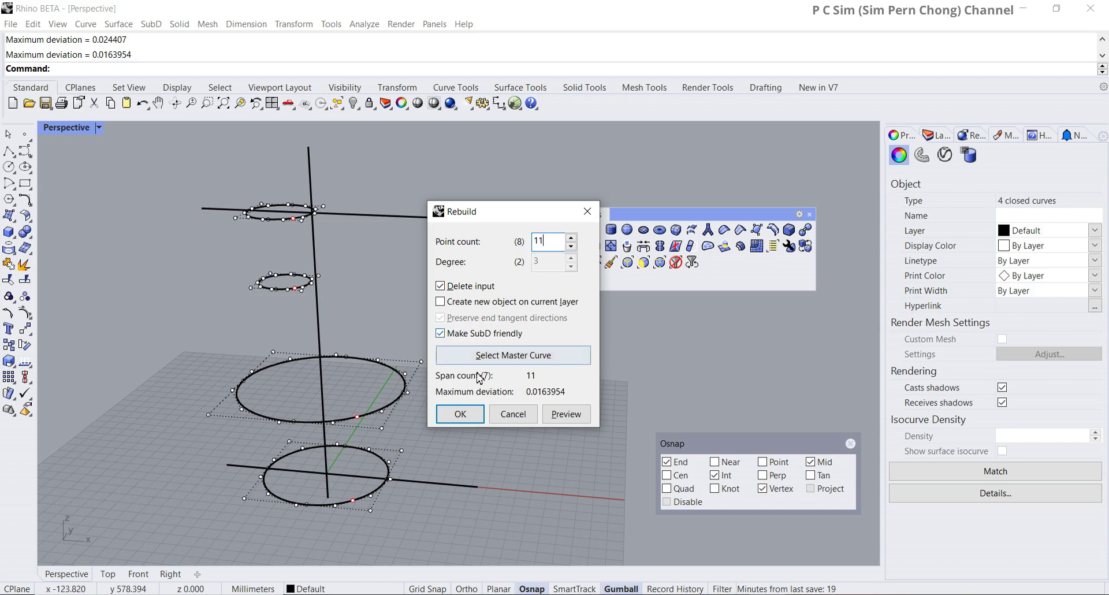
click(460, 413)
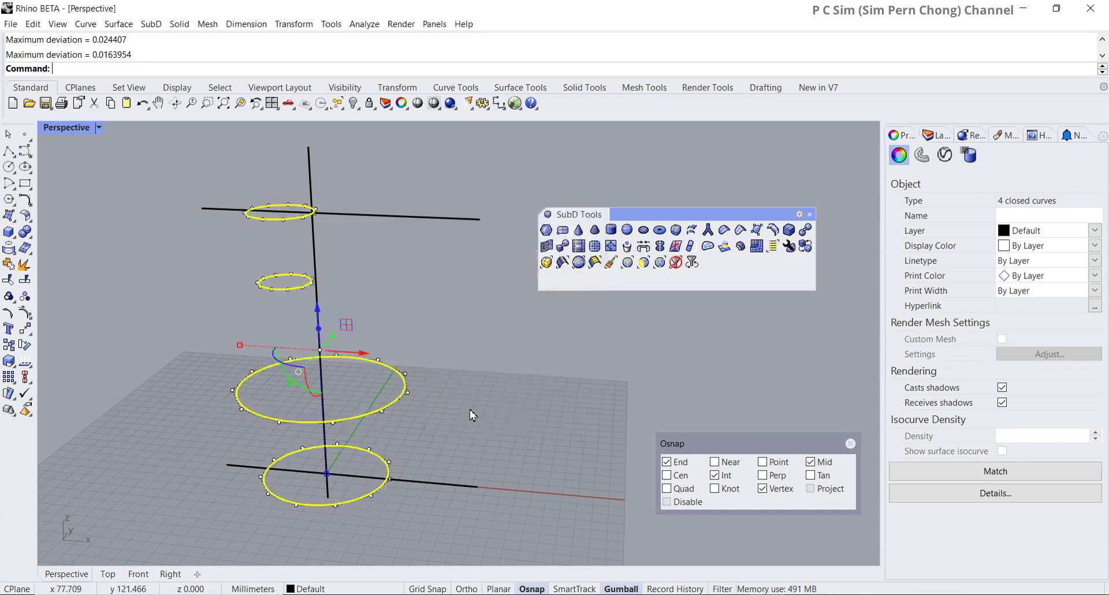
click(491, 388)
Start a SubD loft through the four circles in order from base to rim, accepting the edge loop positions
mouse_move(491, 388)
right_down()
mouse_move(449, 401)
mouse_move(479, 381)
mouse_move(470, 426)
mouse_move(475, 401)
right_up()
scroll(477, 397, up, 2)
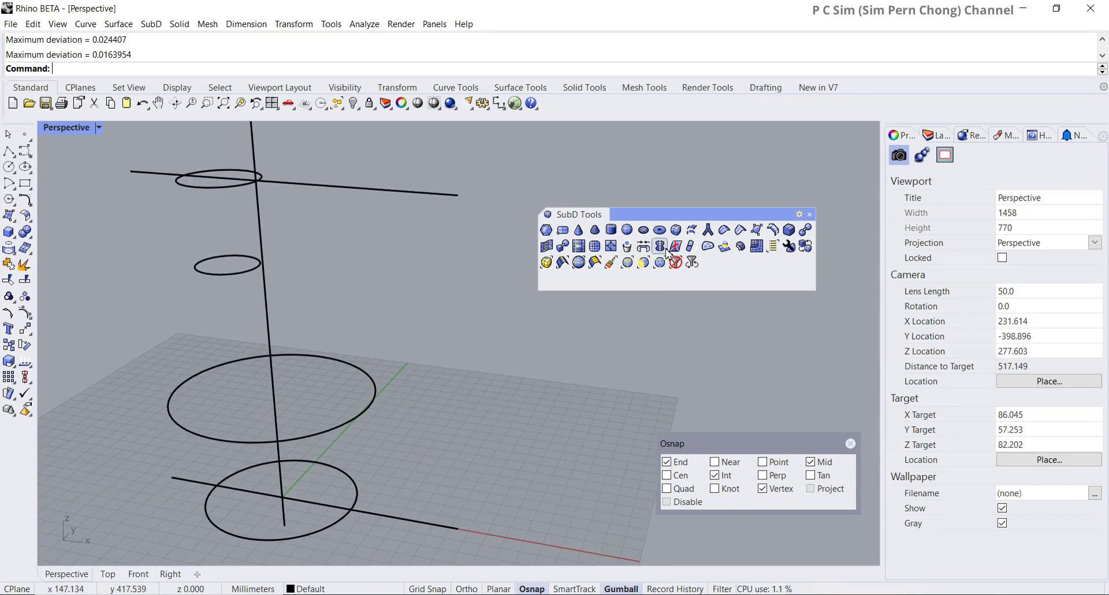
click(692, 231)
click(356, 503)
click(374, 410)
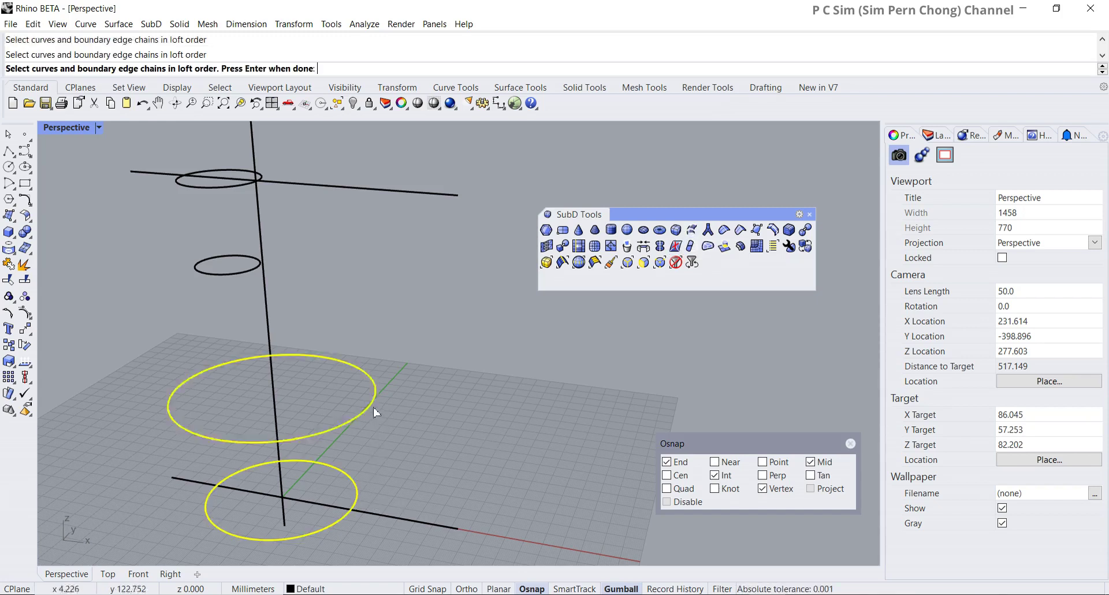
click(241, 274)
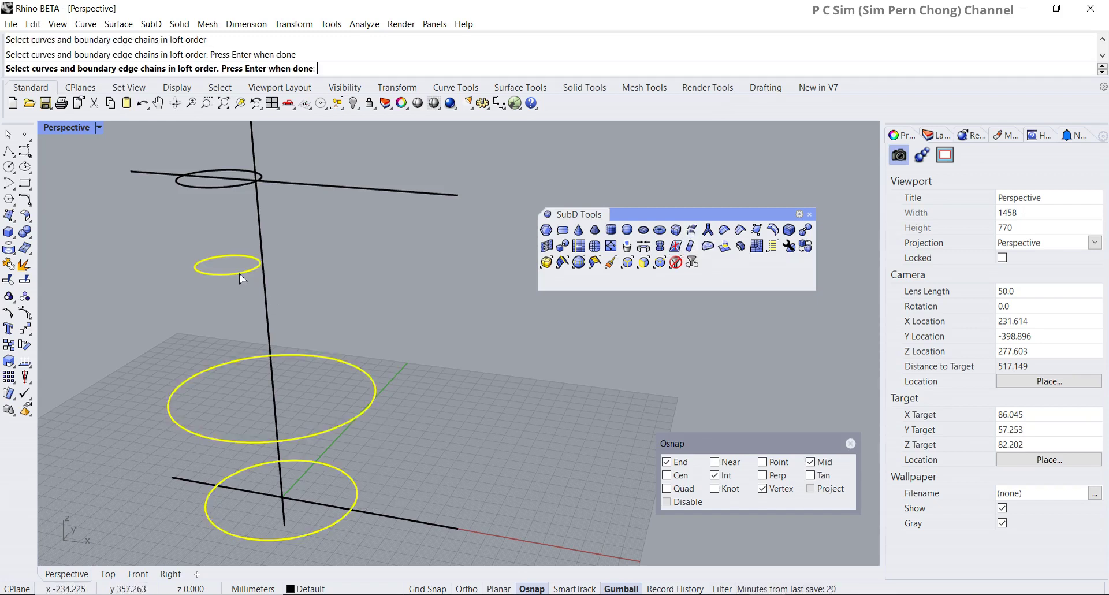
click(240, 184)
key(Return)
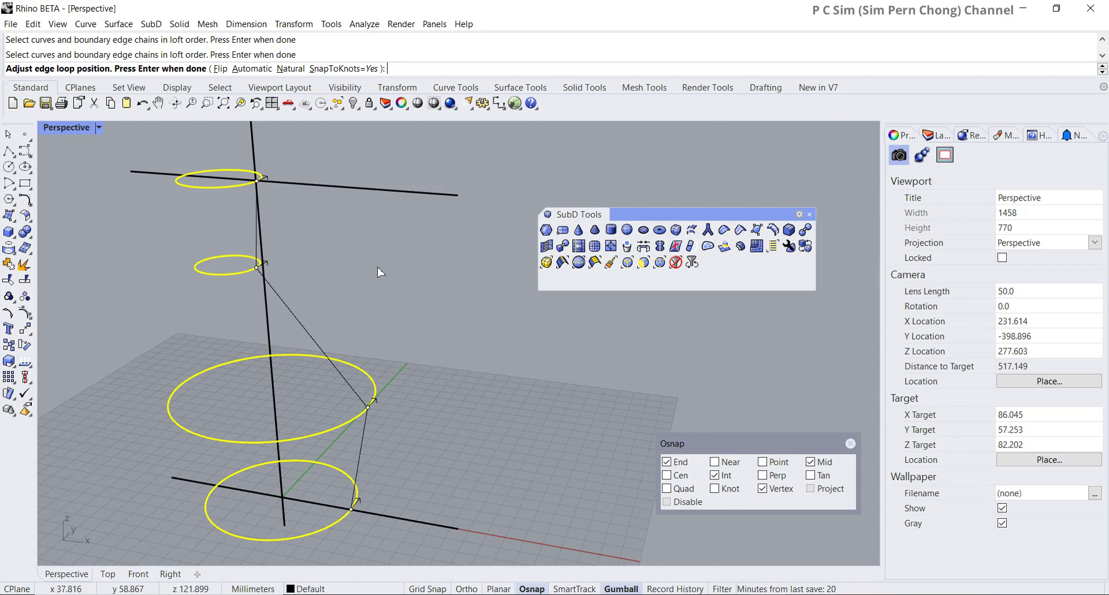
key(Return)
right_drag(378, 273, 388, 280)
scroll(390, 306, down, 4)
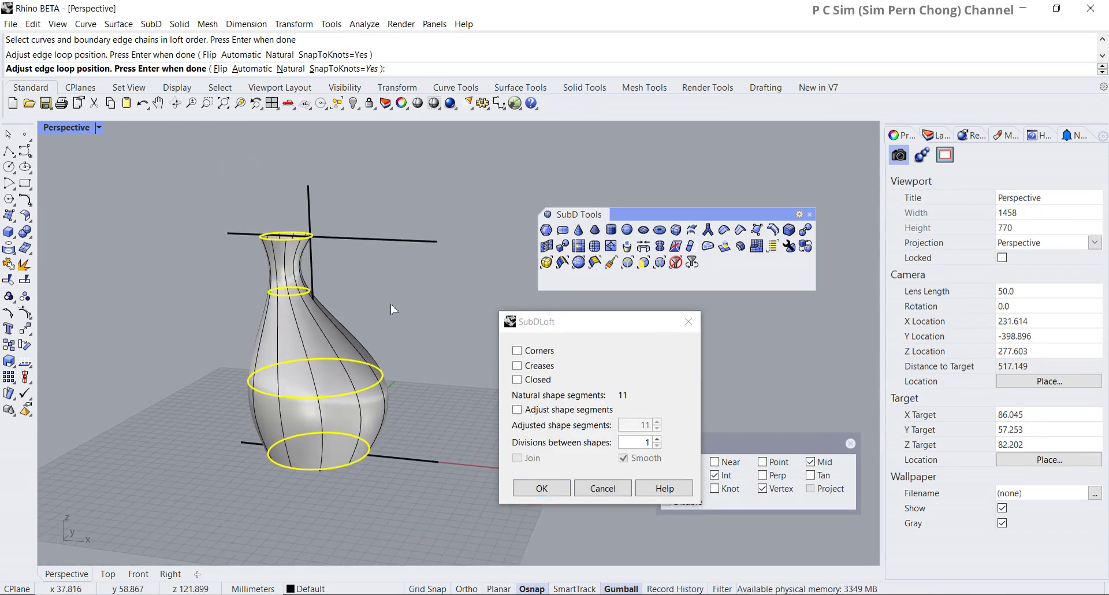
Set the divisions between shapes to 2 and create the SubD loft
scroll(375, 322, up, 5)
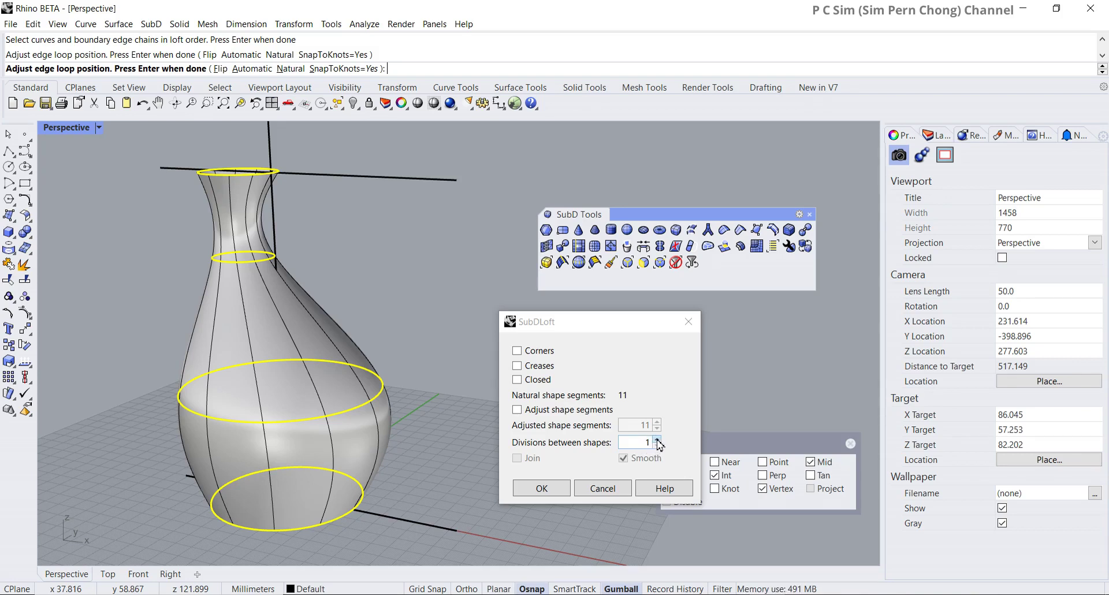
click(657, 439)
right_drag(421, 414, 400, 410)
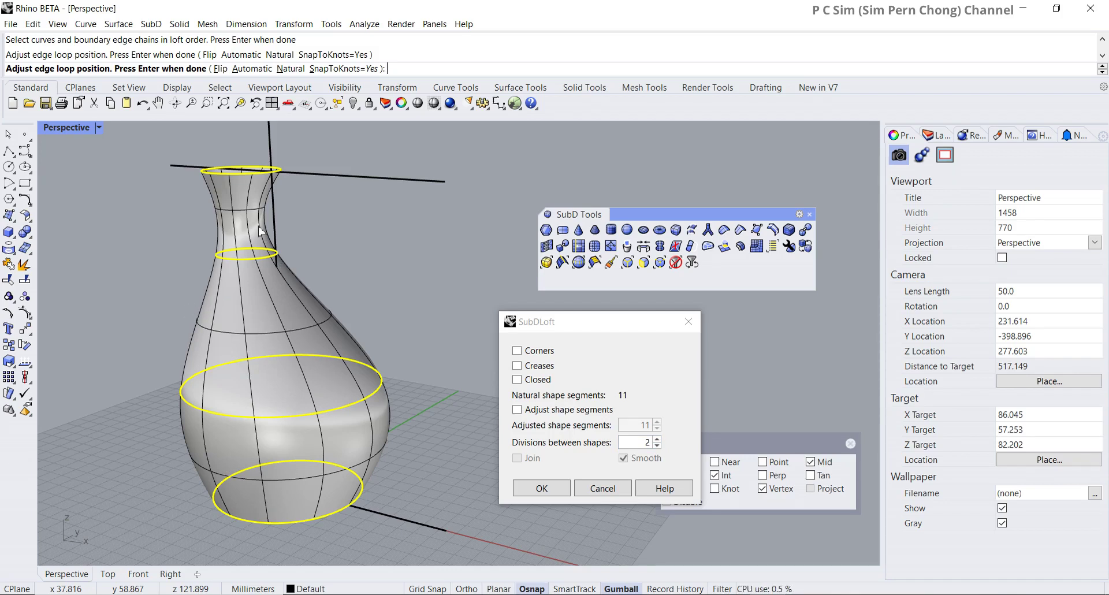
mouse_move(375, 336)
right_down()
mouse_move(363, 322)
mouse_move(354, 358)
mouse_move(390, 329)
right_up()
scroll(380, 354, up, 4)
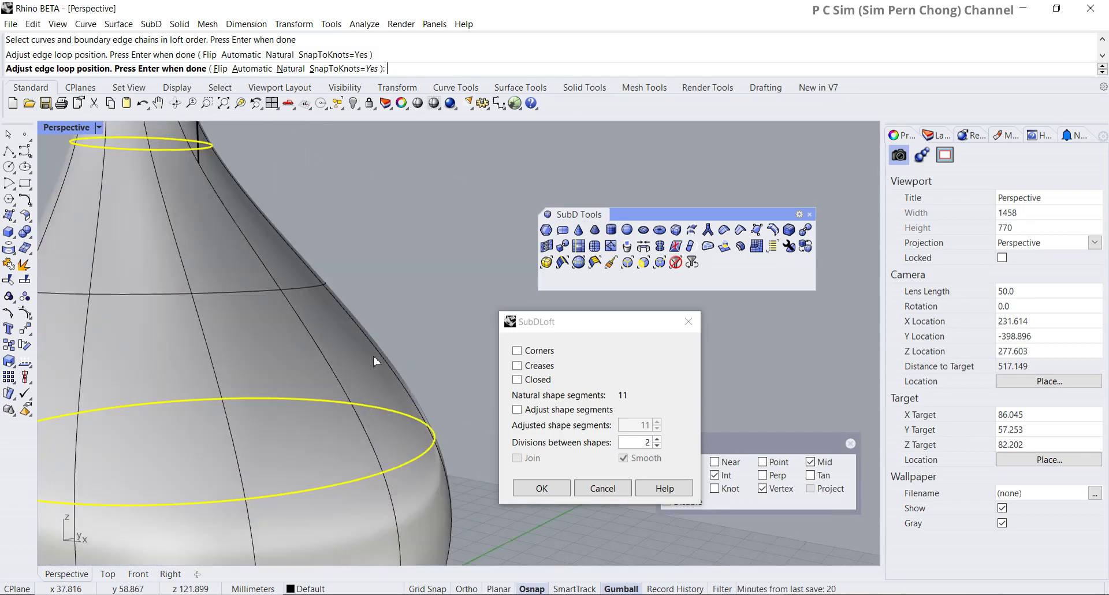
scroll(306, 345, down, 5)
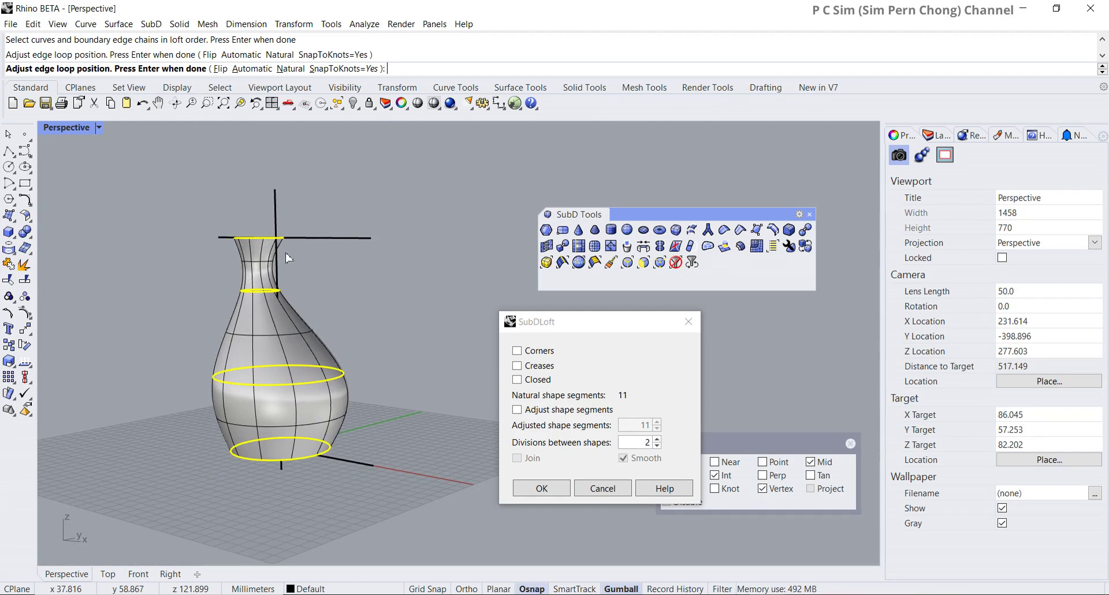
click(553, 485)
right_drag(403, 382, 440, 370)
shift+right_drag(431, 392, 416, 364)
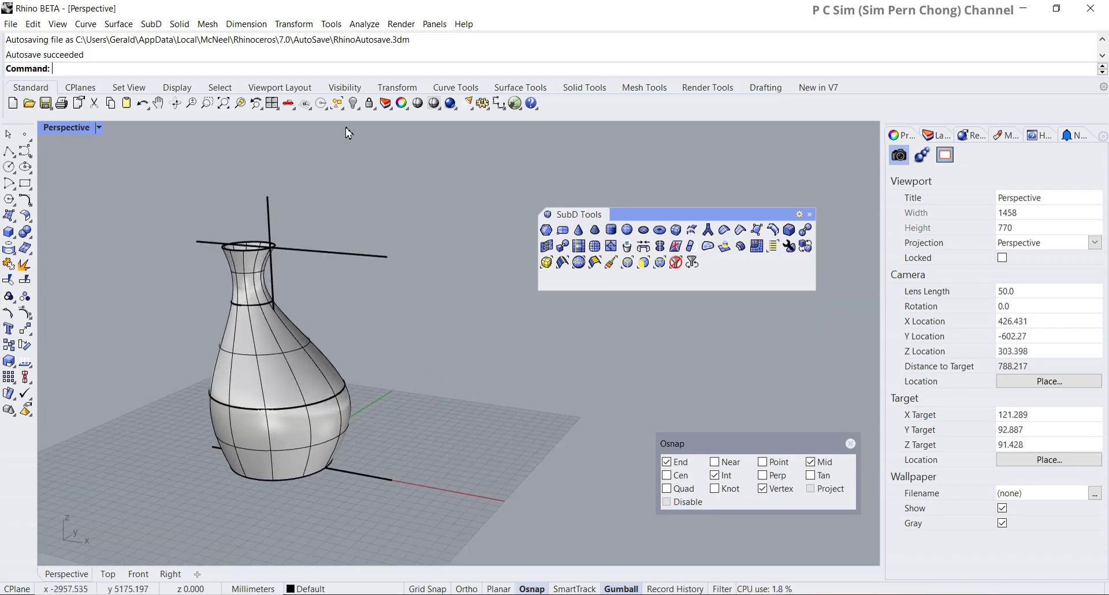
Select all curves and hide them, leaving only the lofted vase body in view
click(342, 108)
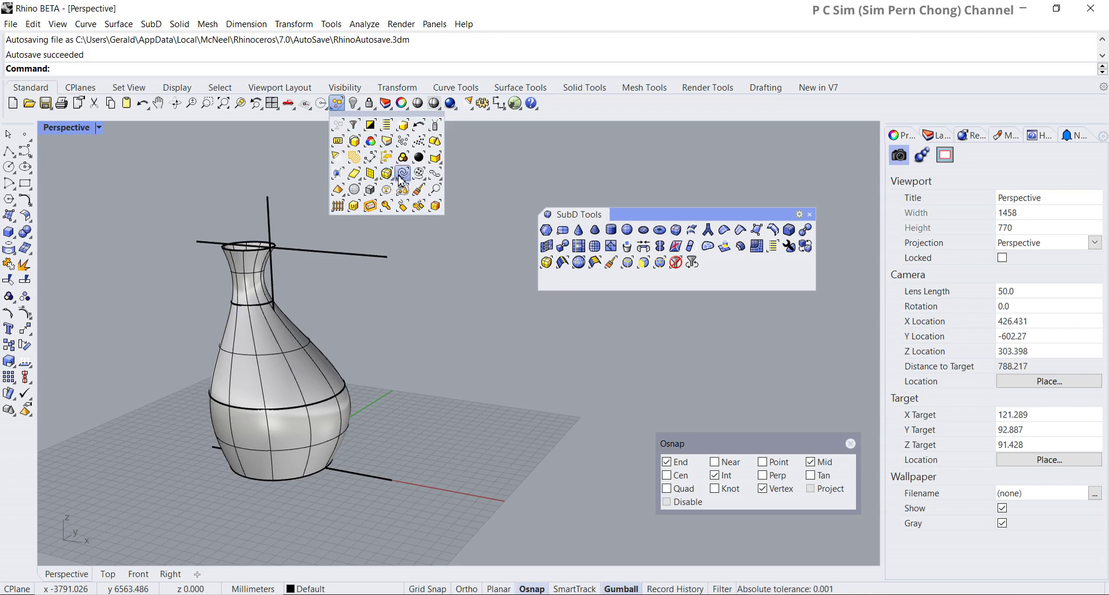
click(389, 167)
click(354, 103)
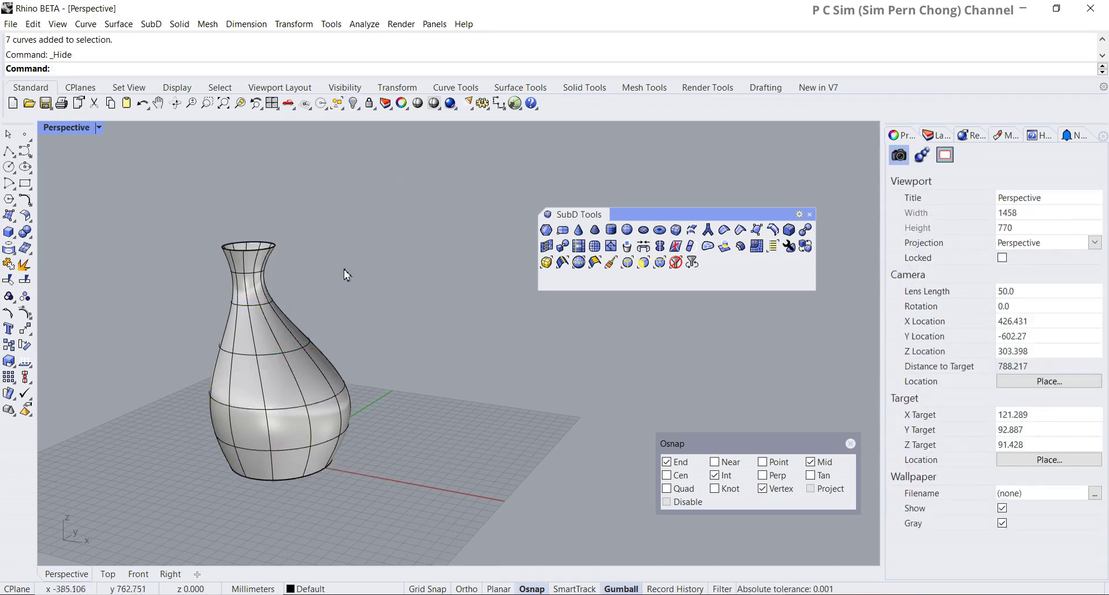
scroll(297, 312, up, 3)
scroll(345, 307, up, 1)
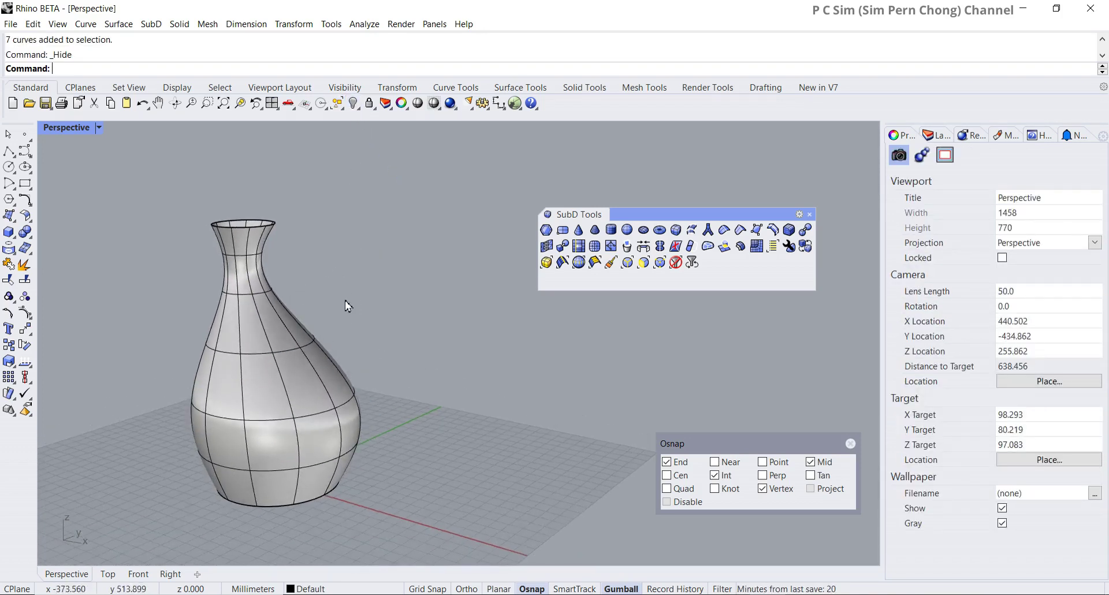
scroll(341, 306, up, 1)
shift+right_drag(339, 305, 316, 314)
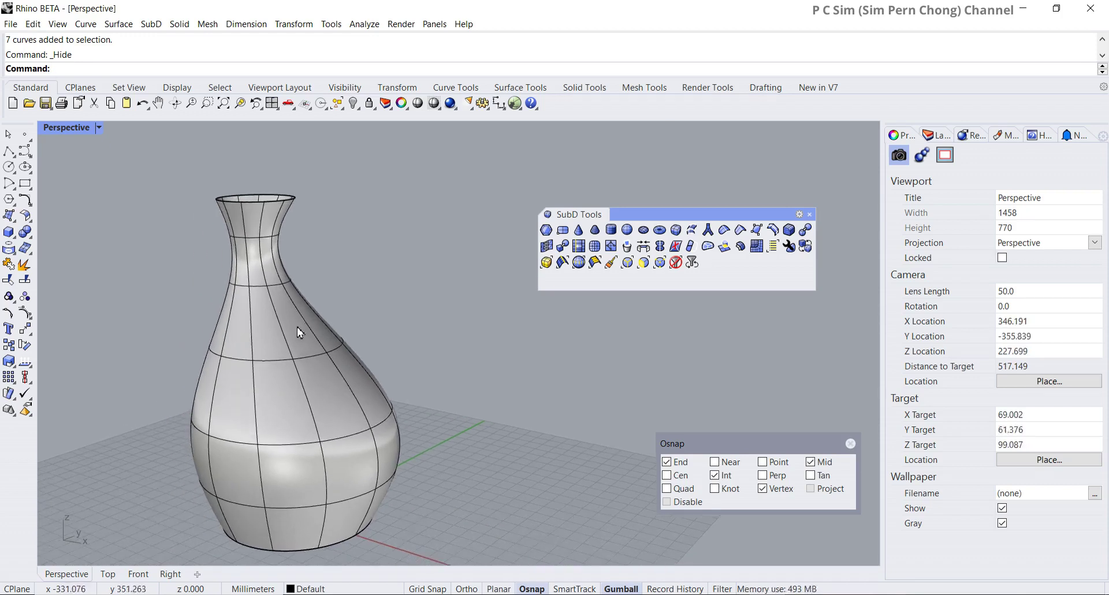
Select the vase body, compare its smooth and flat SubD displays, and leave it in flat display, deselected
click(299, 332)
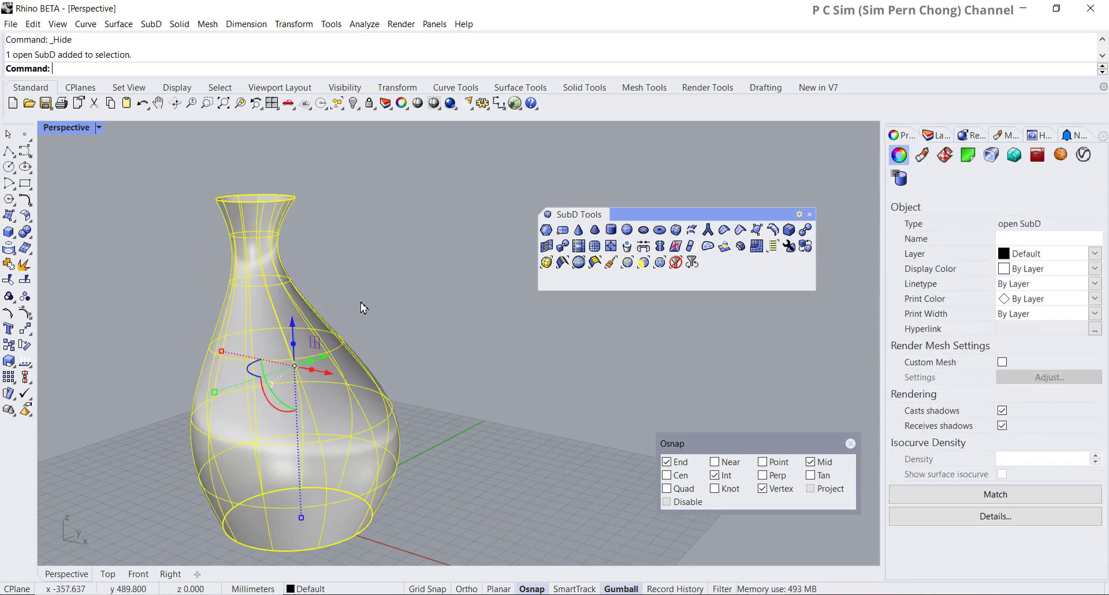
key(Tab)
right_drag(393, 311, 430, 330)
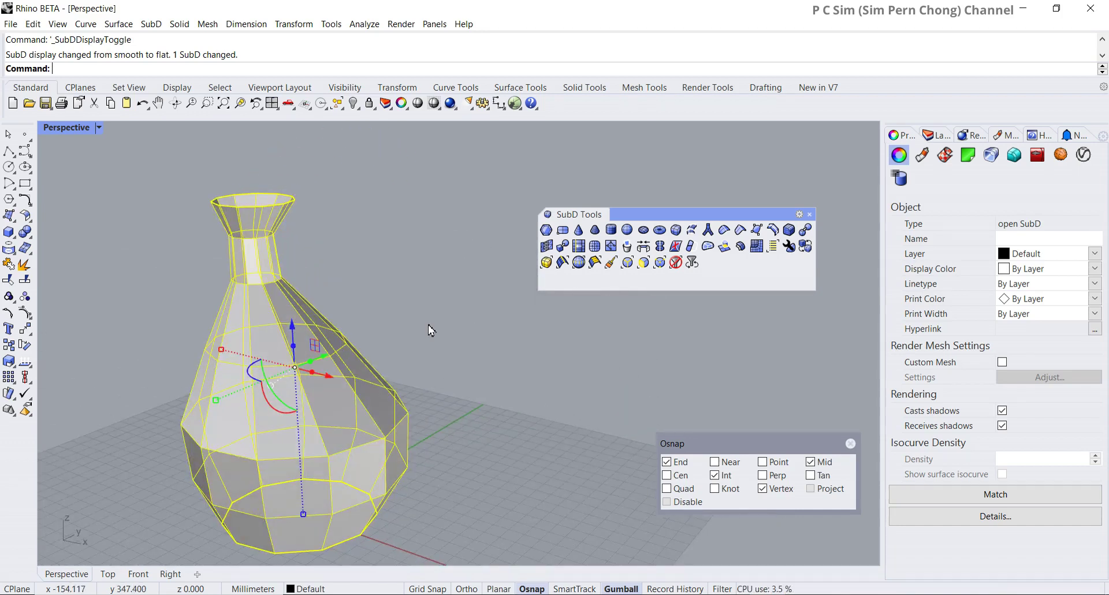
key(Tab)
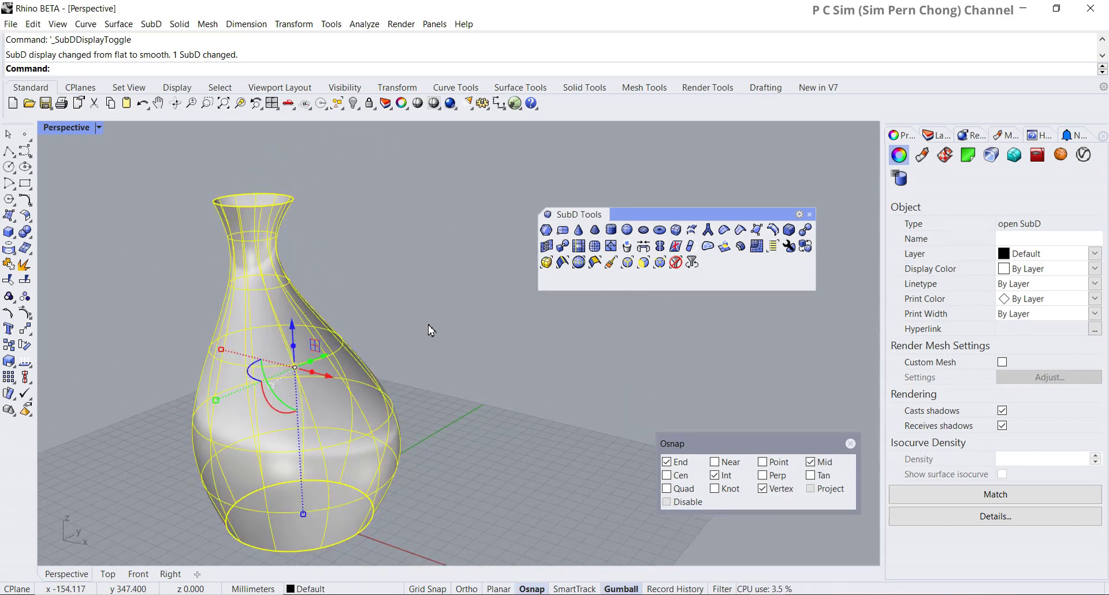
key(Tab)
mouse_move(430, 361)
shift+right_down()
mouse_move(452, 322)
mouse_move(432, 355)
mouse_move(329, 371)
mouse_move(435, 333)
mouse_move(420, 344)
shift+right_up()
click(457, 336)
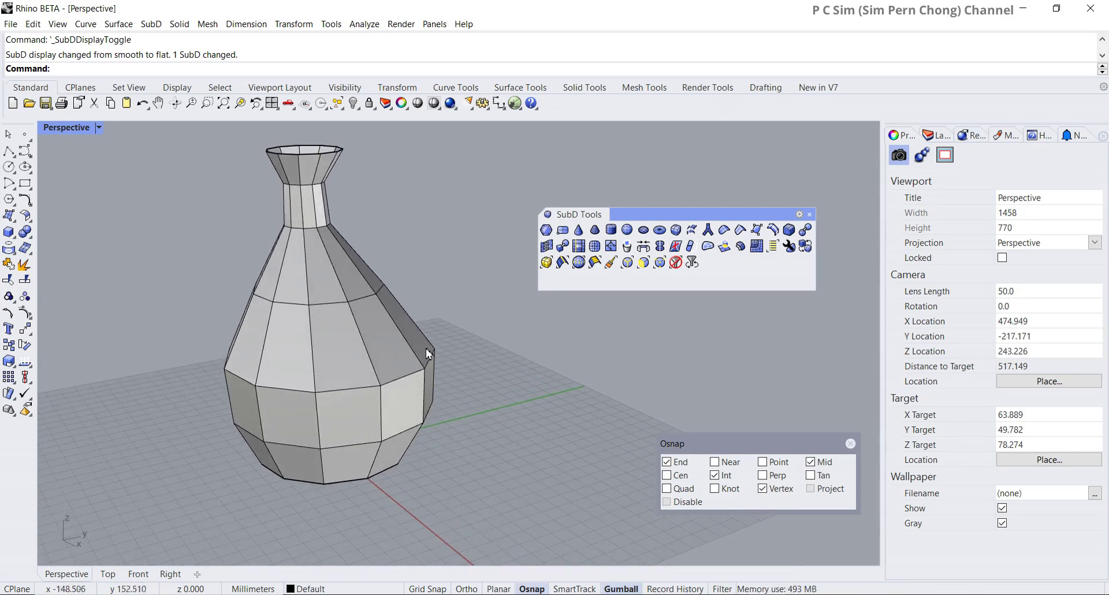
right_drag(452, 382, 515, 377)
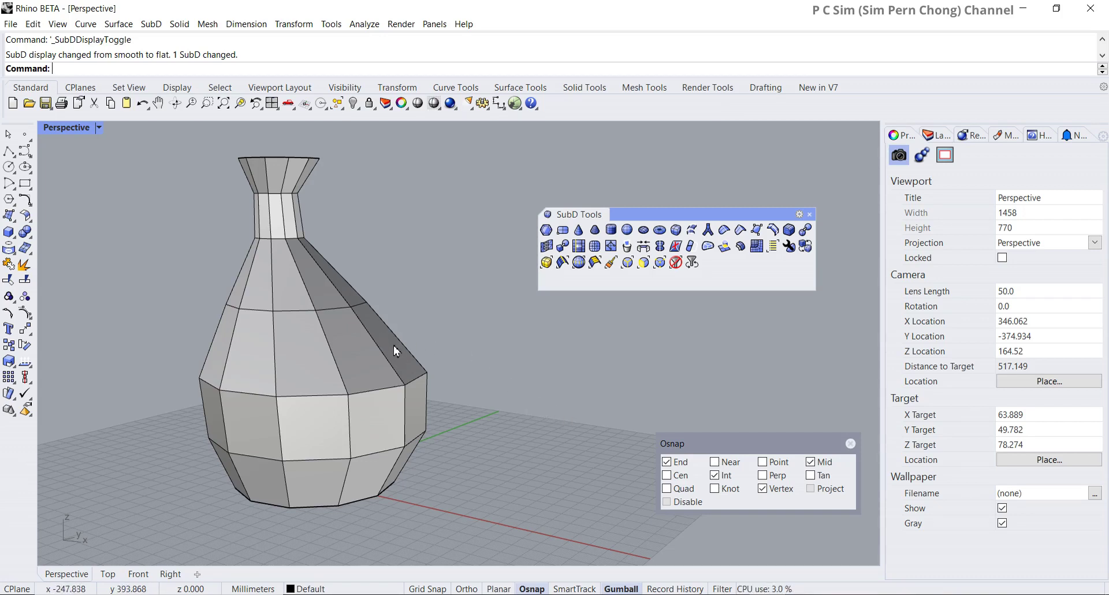
Show the Selection Filter beneath the Osnap options and enable sub-object selection
drag(755, 449, 705, 328)
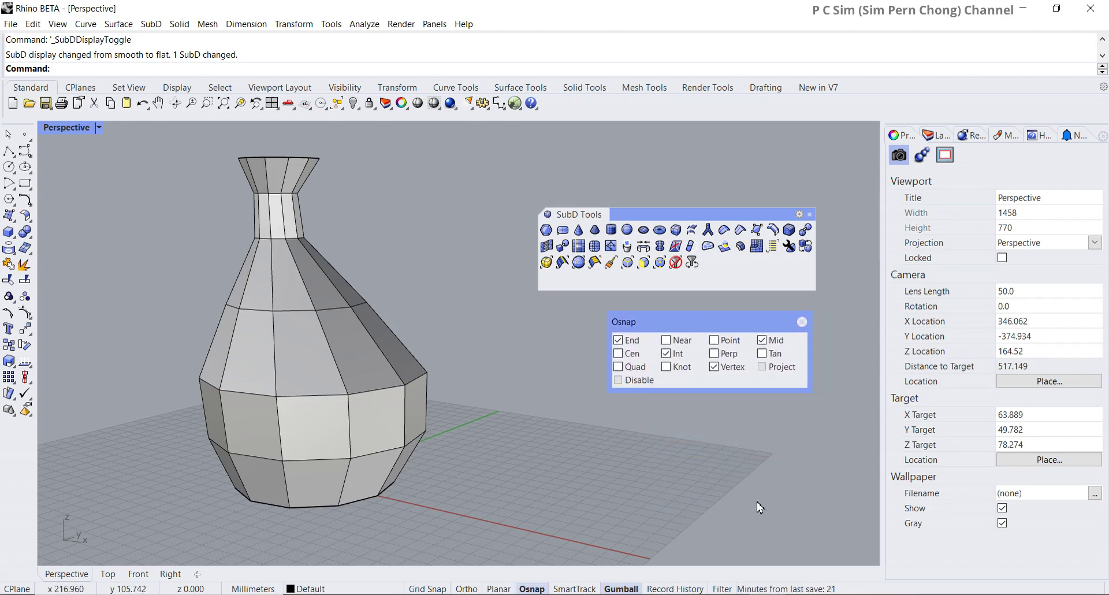
click(721, 588)
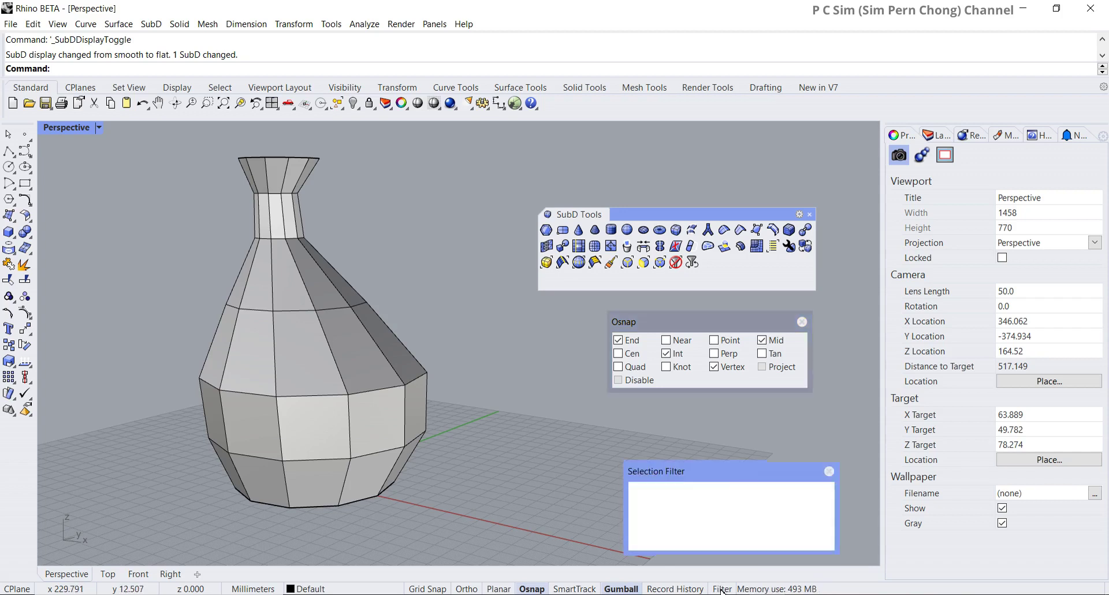
drag(726, 488, 701, 429)
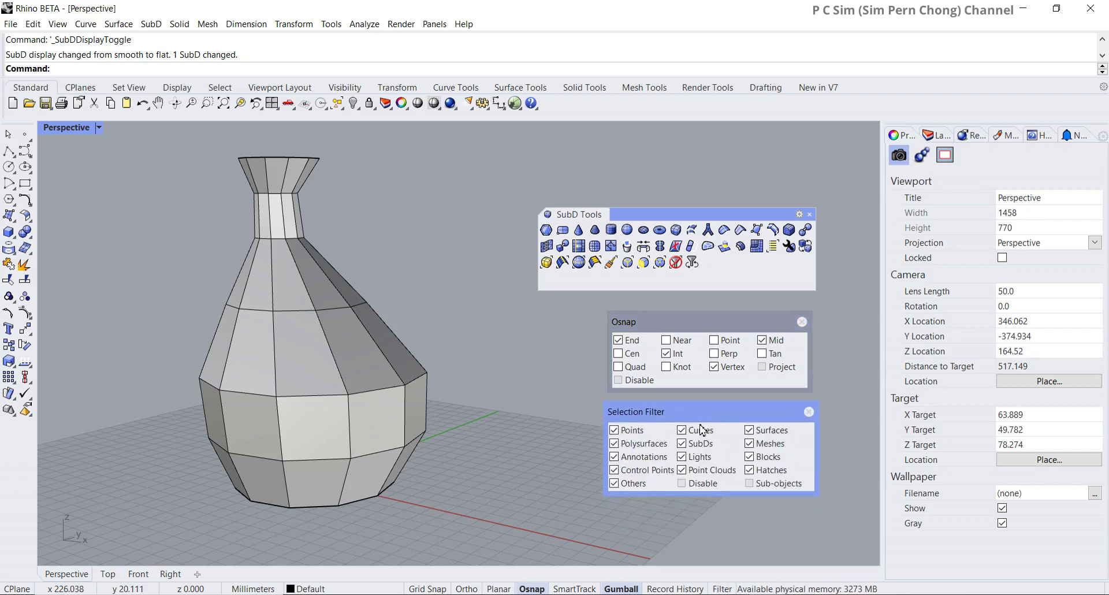
click(750, 487)
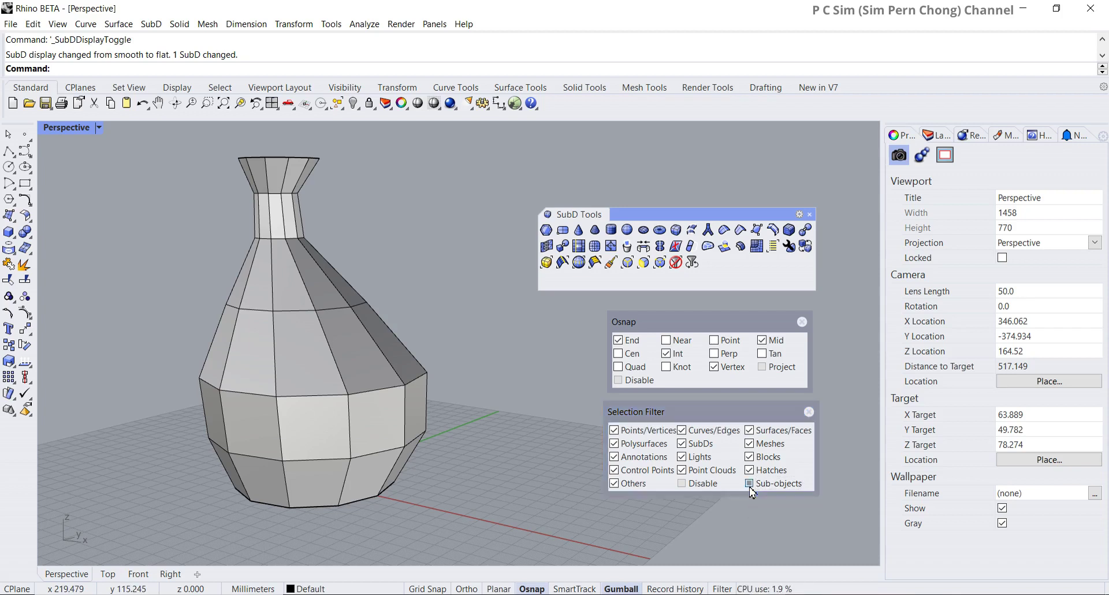
Select the narrow SubD face on the bulging side of the vase's shoulder and align the gumball to the view
right_drag(513, 425, 417, 370)
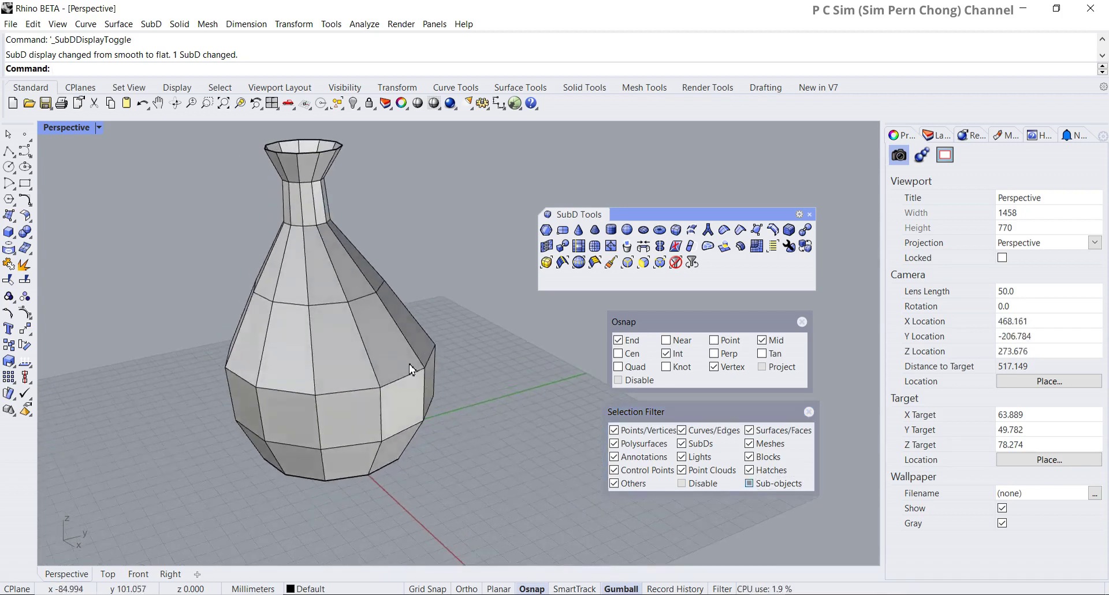
scroll(466, 384, up, 3)
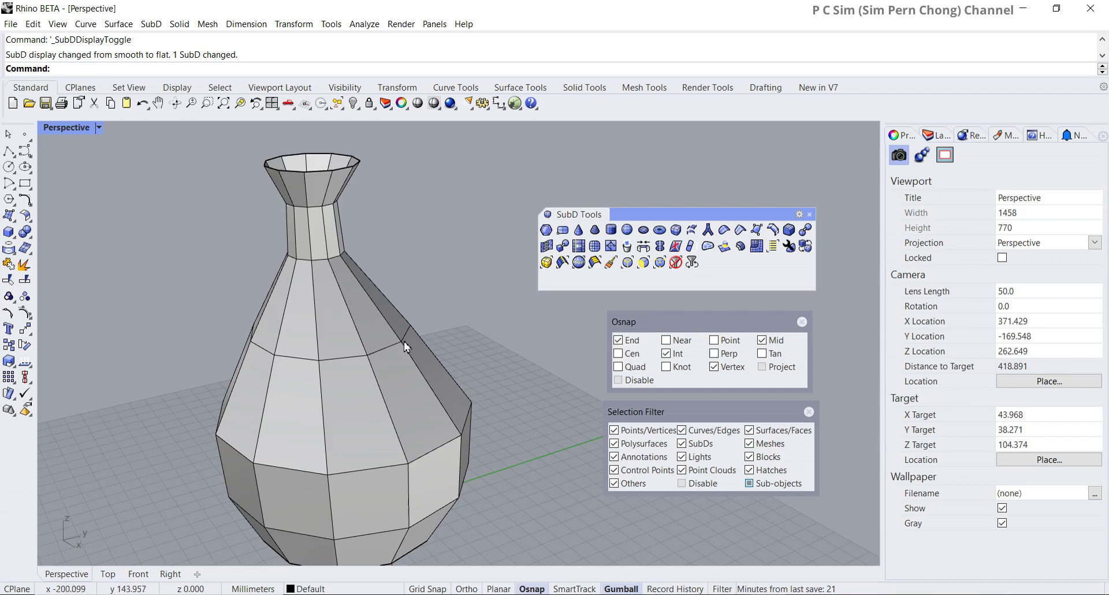
mouse_move(509, 413)
right_down()
mouse_move(443, 414)
mouse_move(515, 414)
right_up()
ctrl+shift+click(420, 413)
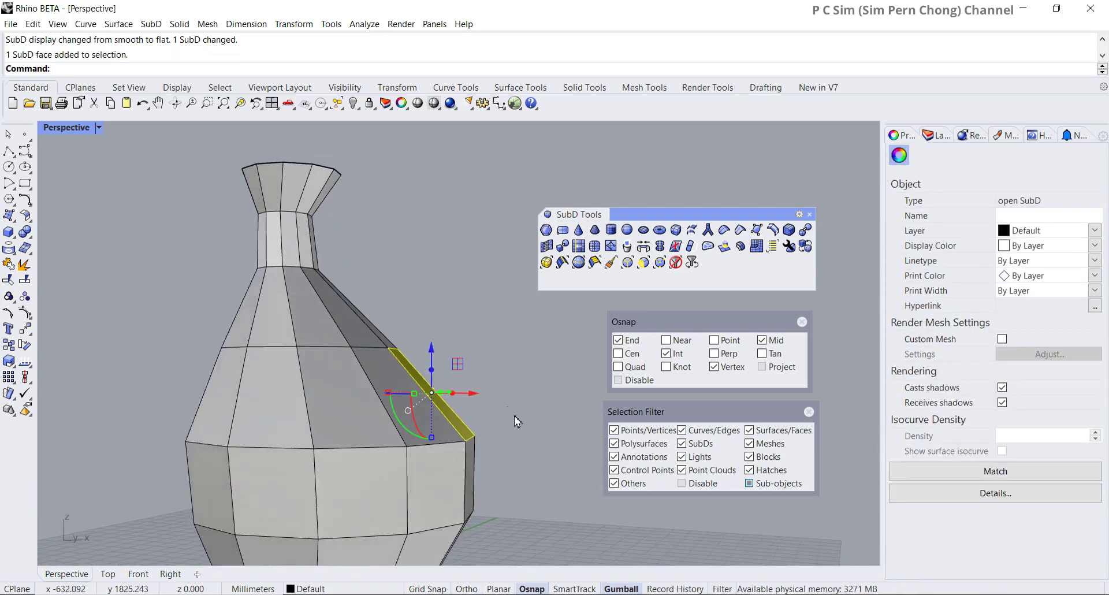
right_click(626, 590)
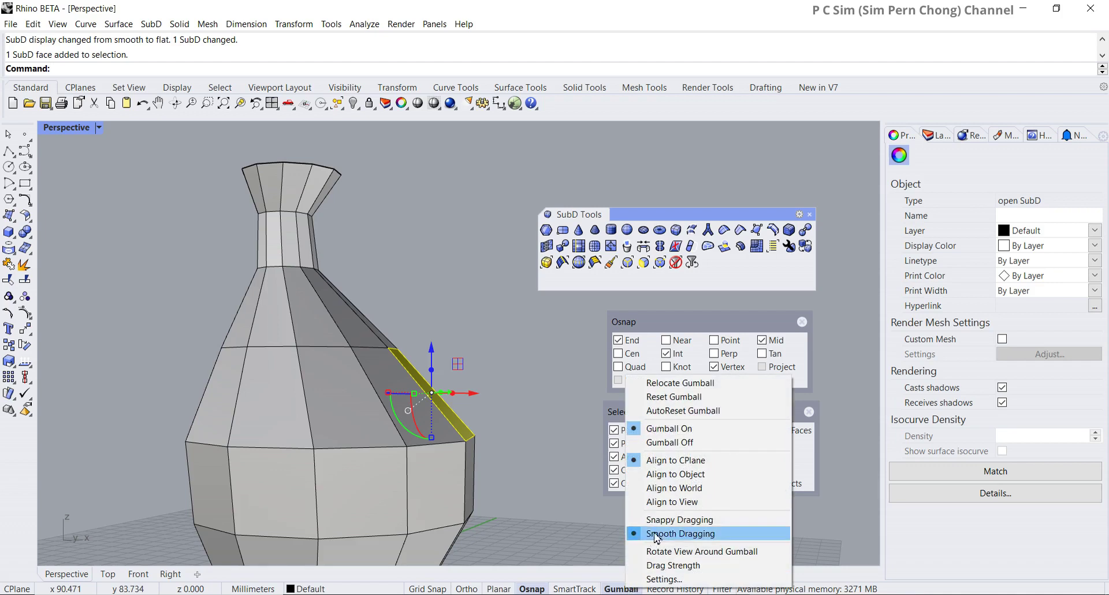
click(636, 499)
Rotate the selected shoulder face in the side view to a shallower slope
right_drag(504, 467, 520, 459)
drag(406, 426, 430, 429)
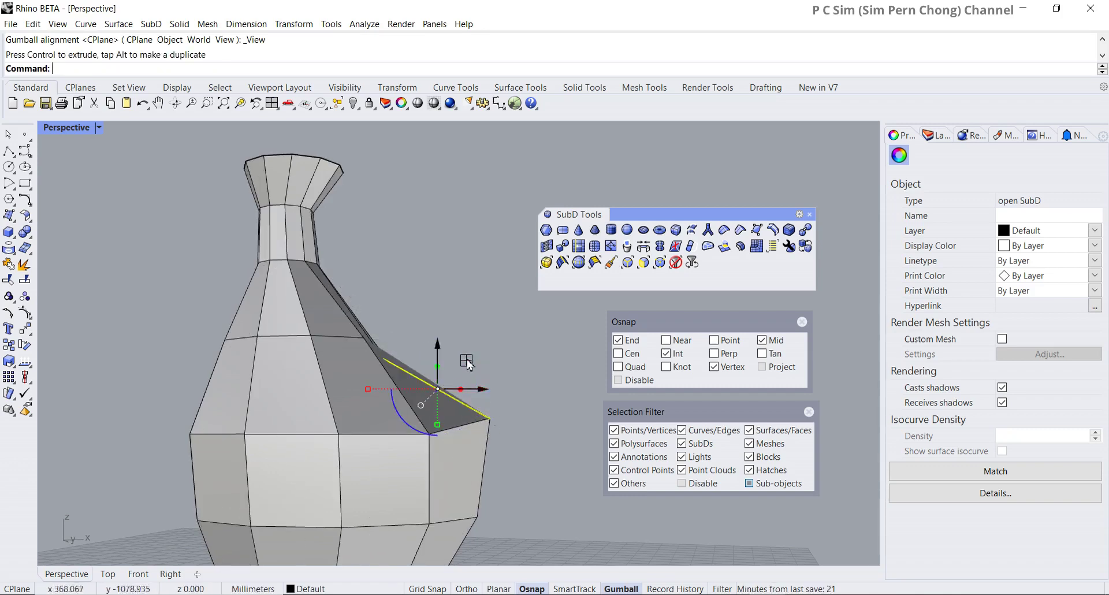
right_drag(512, 379, 526, 396)
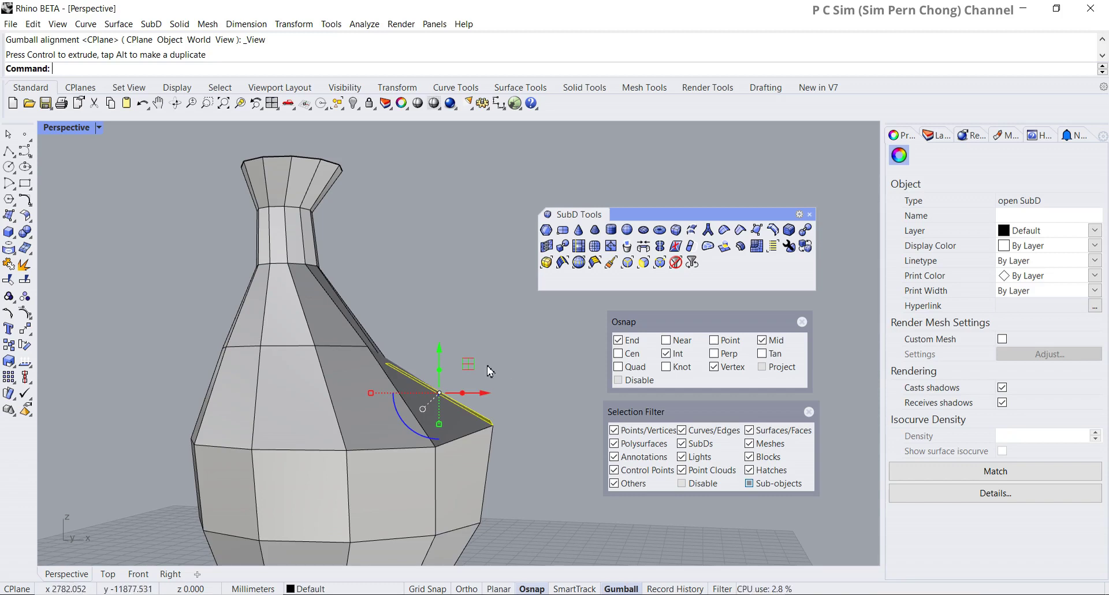
Align the gumball to the object and extrude the shoulder face outward along its normal to start a spout
right_click(631, 589)
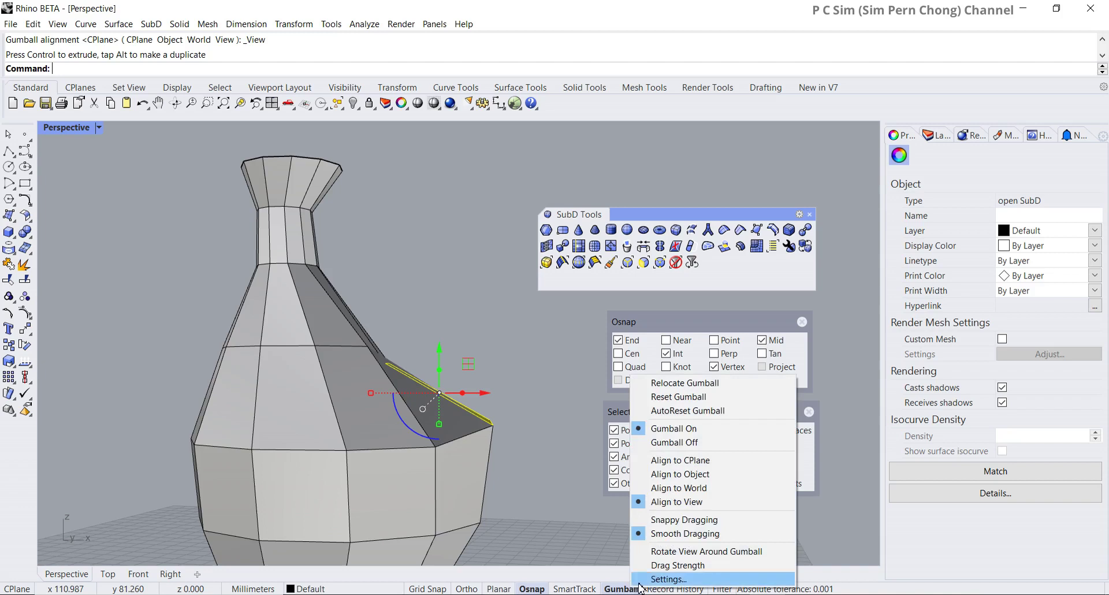
click(674, 475)
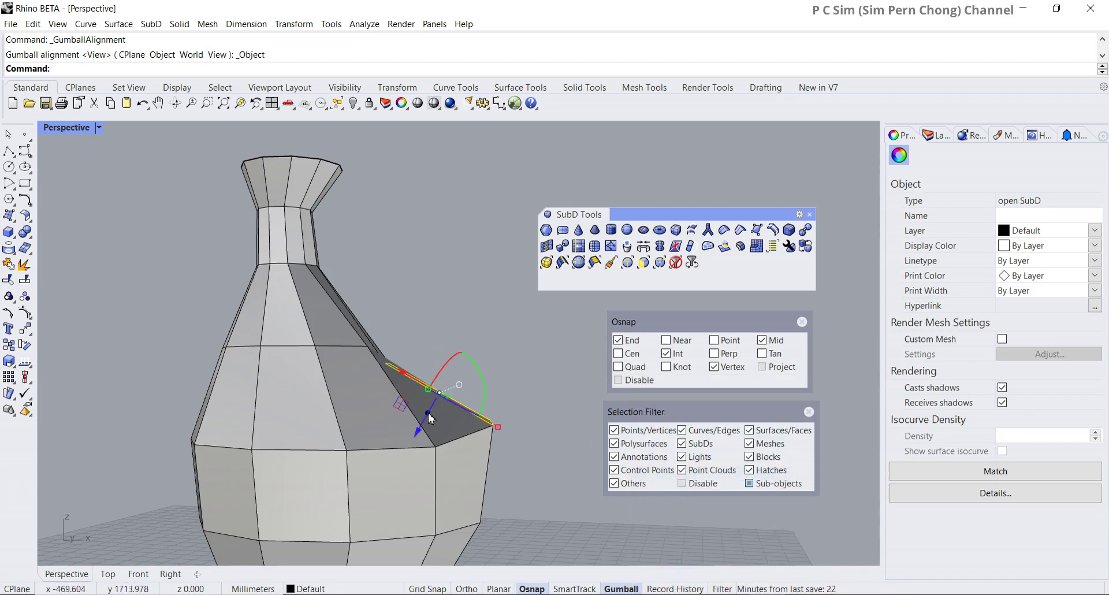
ctrl+drag(428, 412, 469, 380)
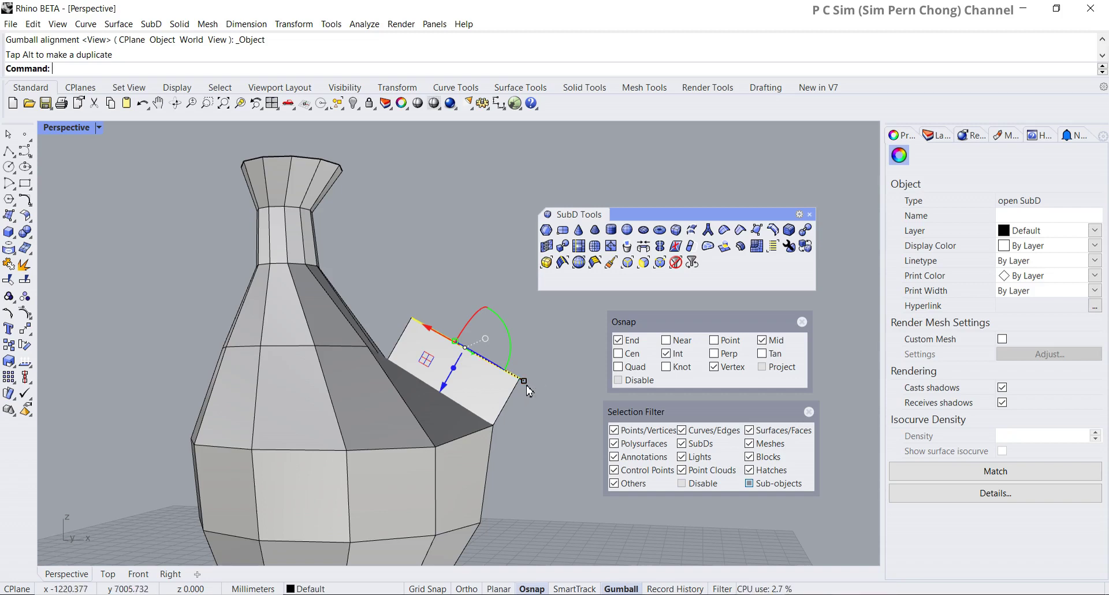
Scale down and tilt the spout's end face, and extrude it a second time to lengthen the spout
mouse_move(524, 382)
mouse_down()
mouse_move(505, 378)
mouse_move(516, 353)
mouse_move(527, 364)
mouse_up()
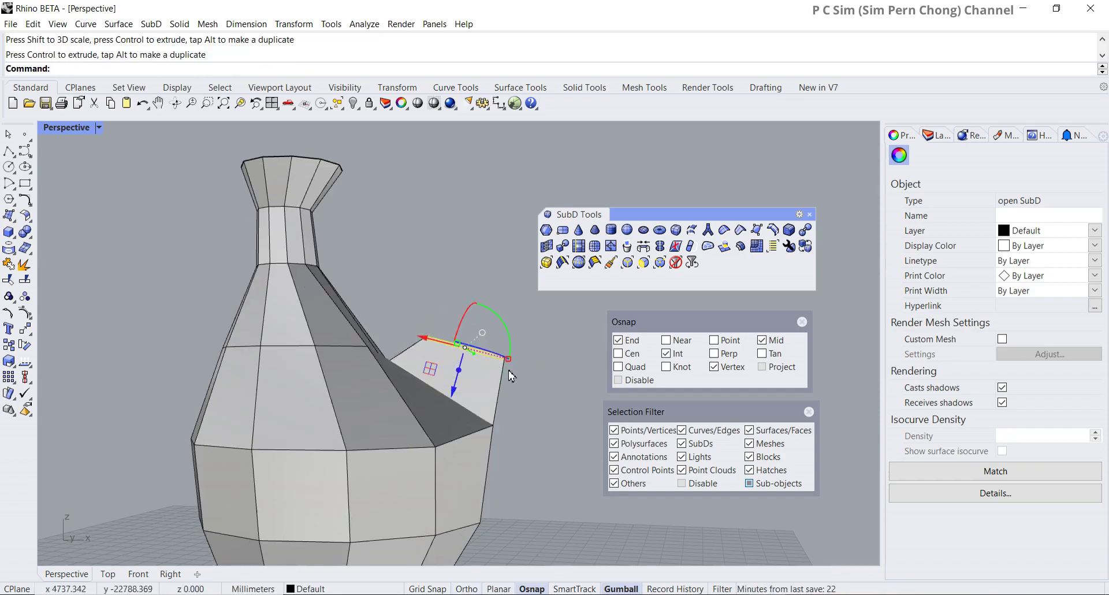
ctrl+drag(460, 376, 489, 334)
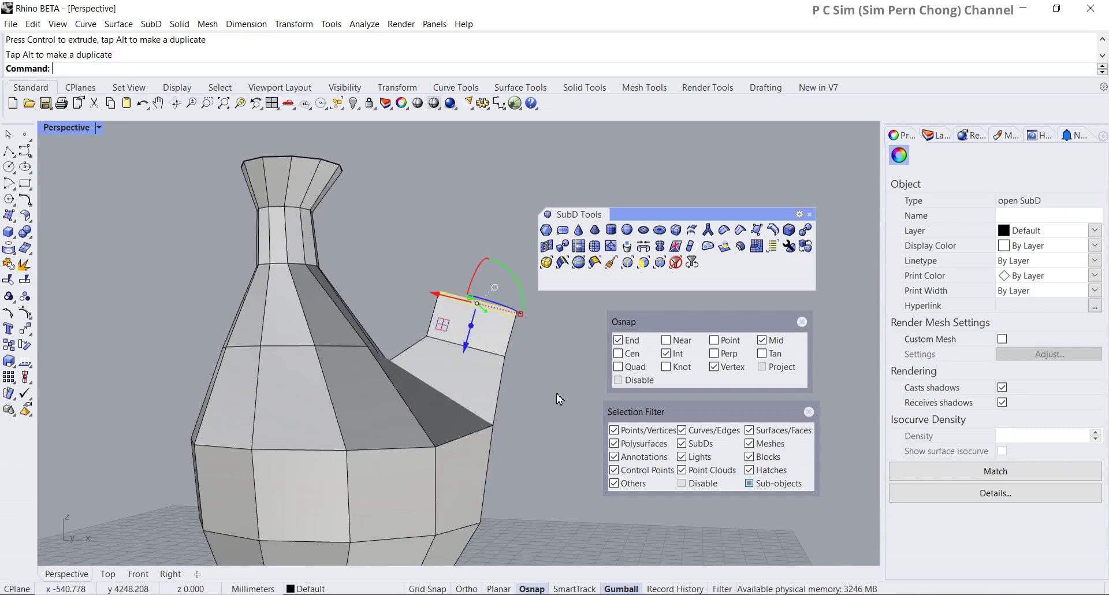
Return the vase to smooth SubD display and examine the spout from above and from the side
right_drag(553, 400, 576, 401)
key(Tab)
scroll(553, 405, up, 2)
scroll(522, 419, up, 2)
right_drag(524, 418, 356, 289)
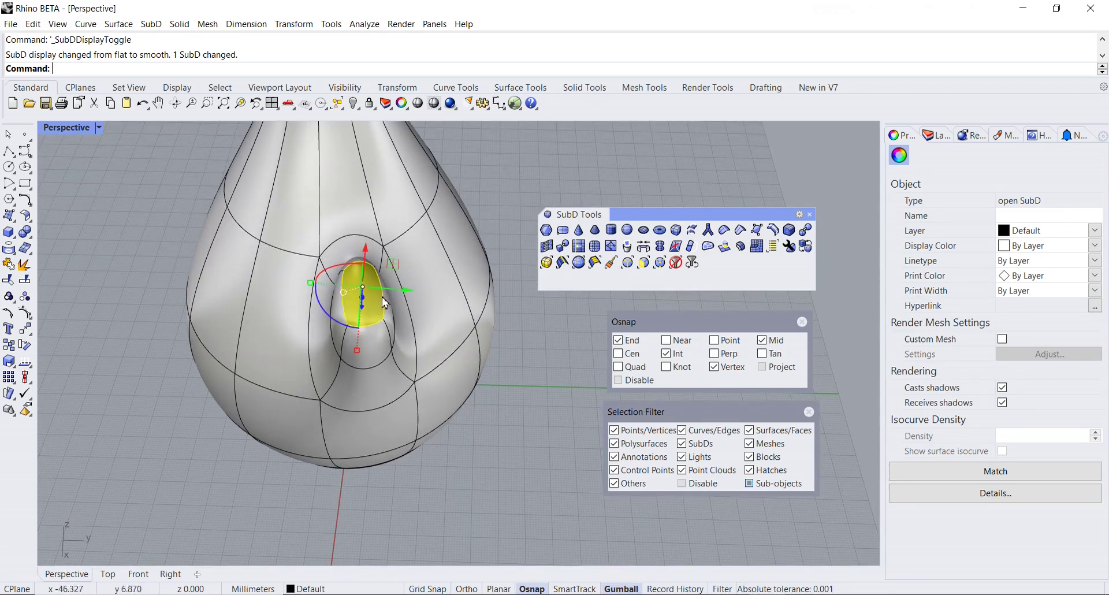
right_drag(370, 302, 508, 393)
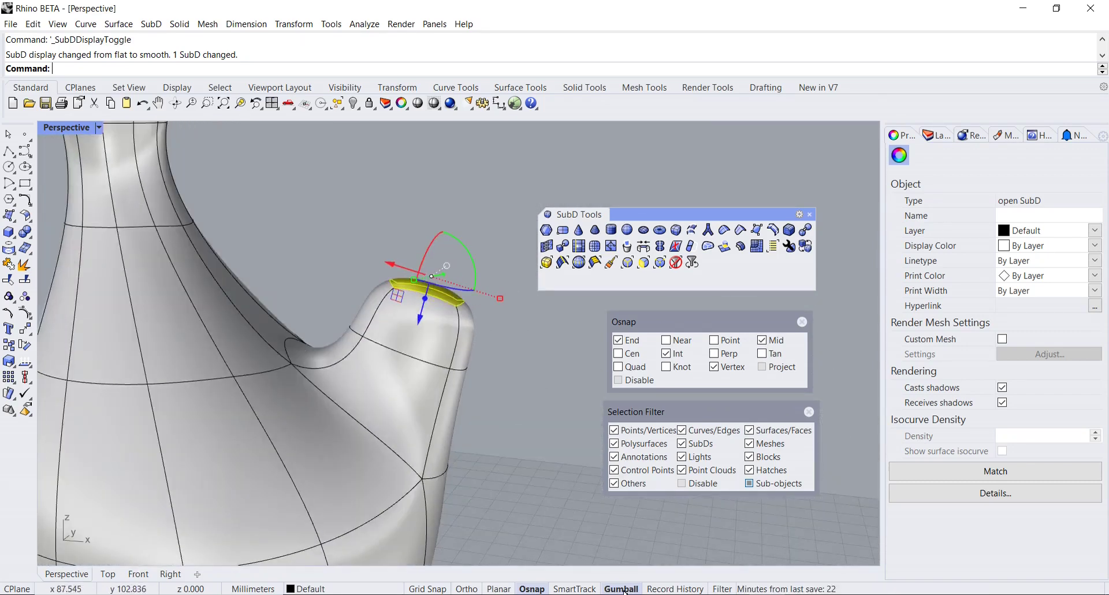
Align the gumball to the view and widen the spout's end face sideways in the front-on view of the spout
right_click(624, 590)
click(664, 506)
right_drag(532, 439, 376, 427)
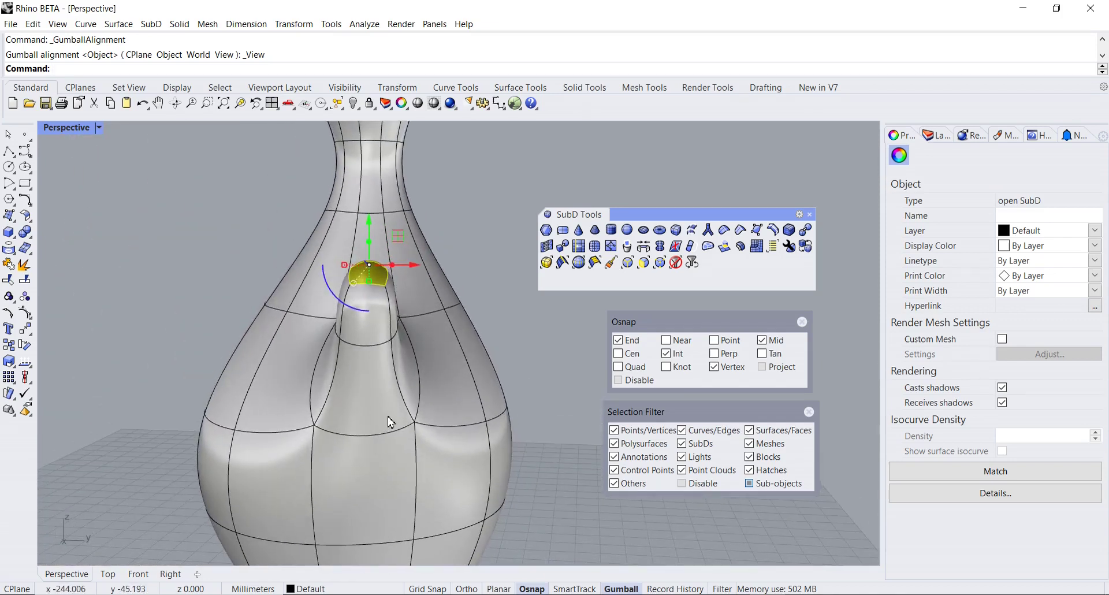
drag(344, 265, 334, 264)
Delete the spout's end face to open its mouth
right_drag(495, 375, 535, 409)
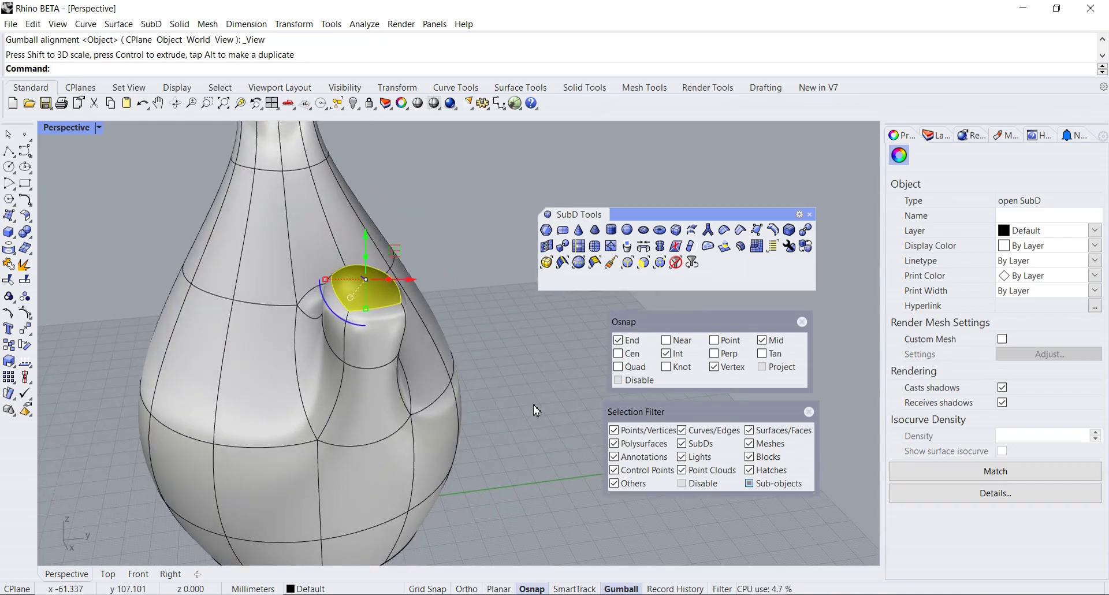
key(Delete)
right_drag(453, 359, 553, 322)
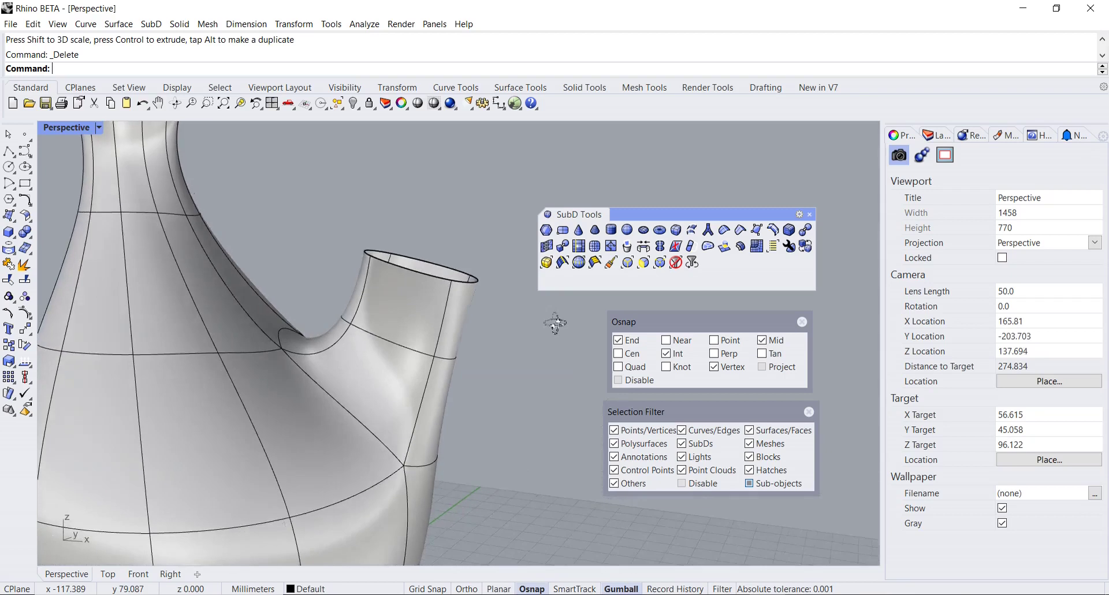
scroll(548, 322, down, 6)
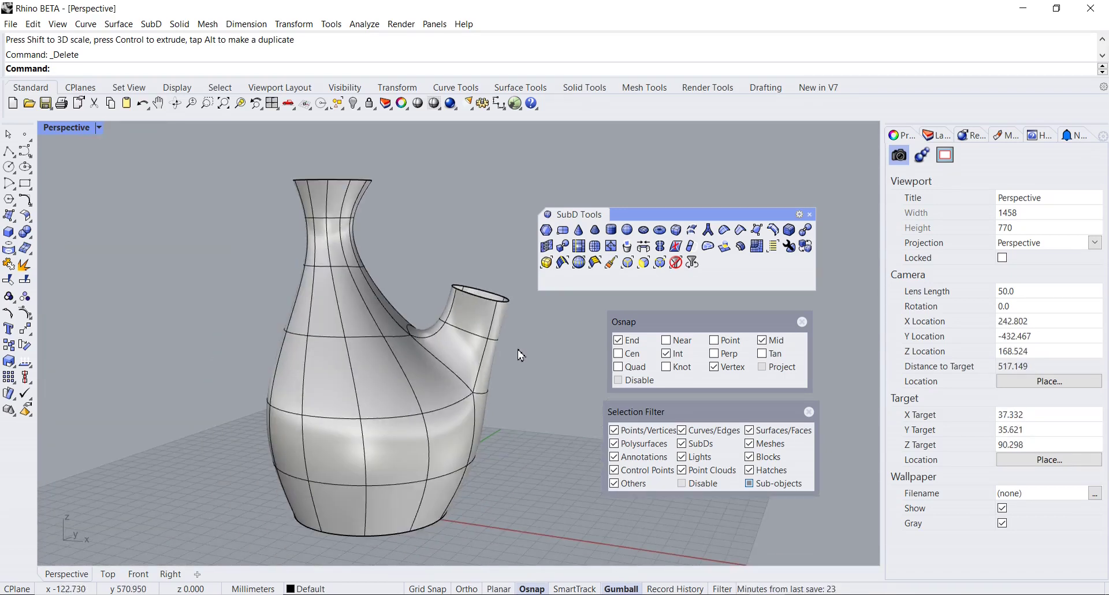
Select the edge loop around the middle of the spout and scale it narrower across the spout's width
scroll(456, 392, up, 5)
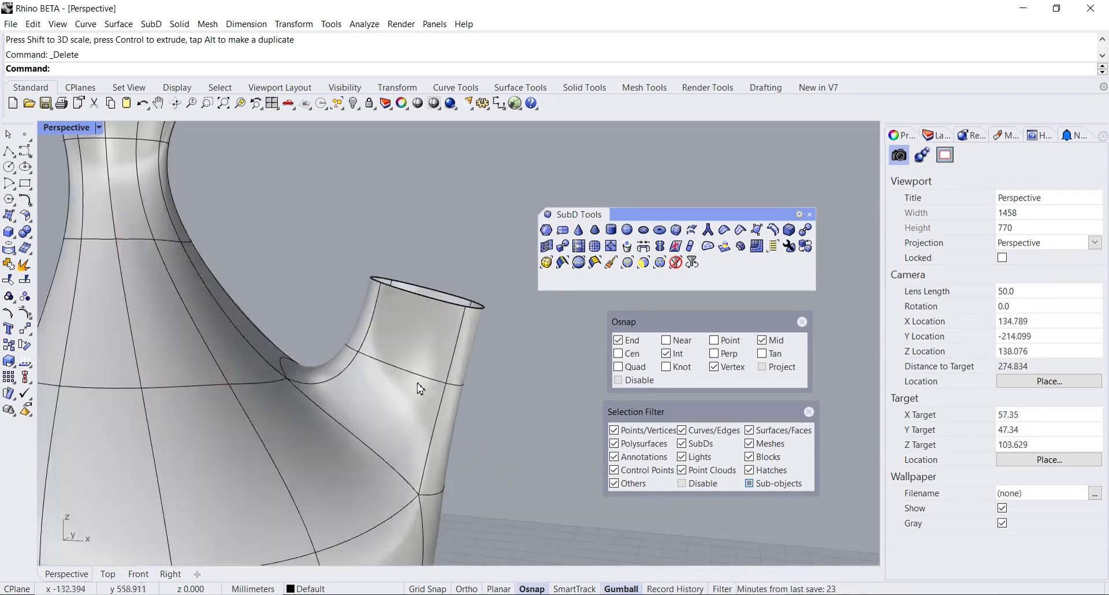
right_drag(420, 388, 379, 383)
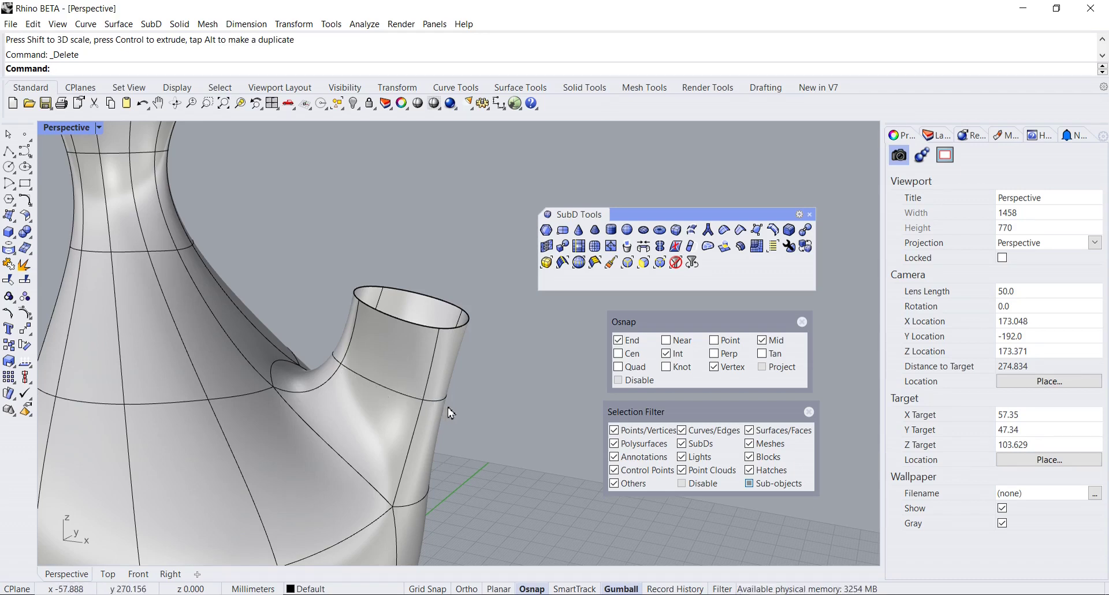
double_click(378, 388)
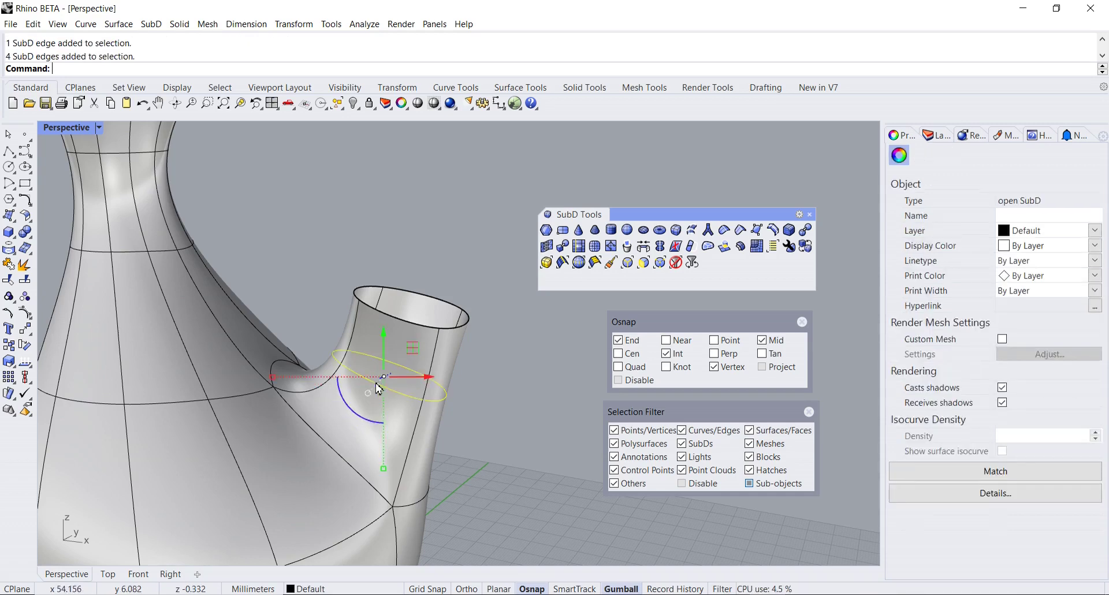
right_drag(454, 417, 299, 379)
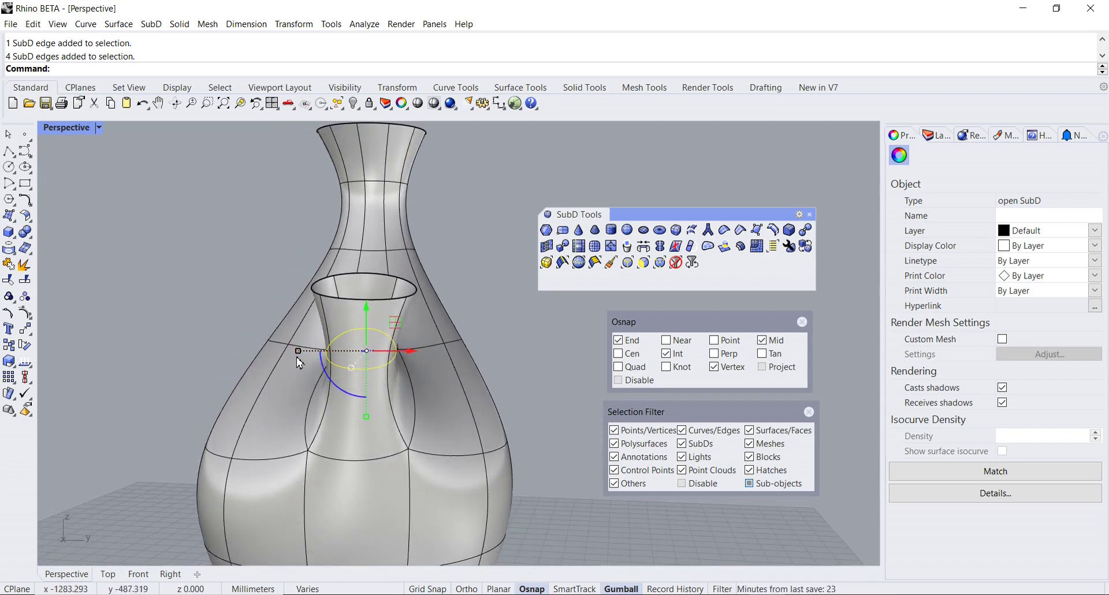
drag(298, 351, 313, 357)
Scale the same spout edge loop narrower in the side view to slim the spout below its mouth
scroll(466, 379, up, 8)
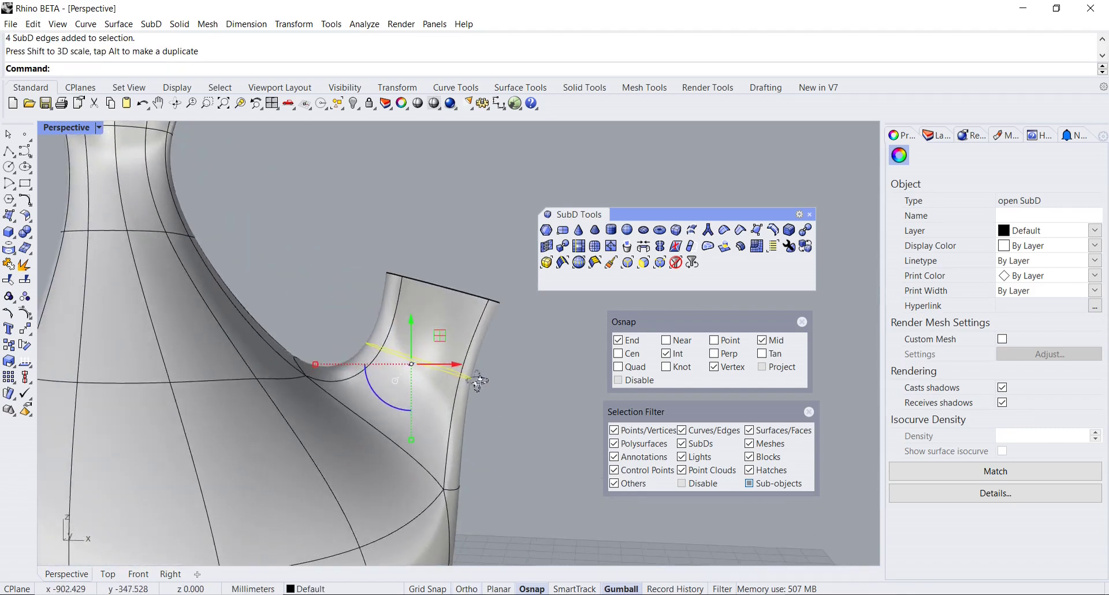
right_drag(473, 381, 487, 378)
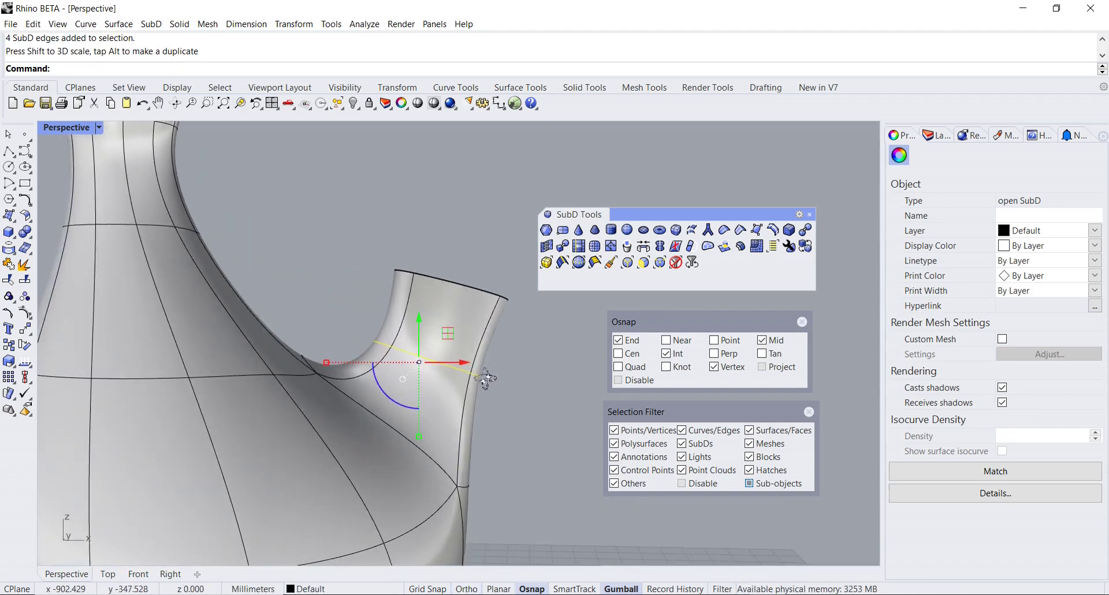
scroll(488, 379, down, 8)
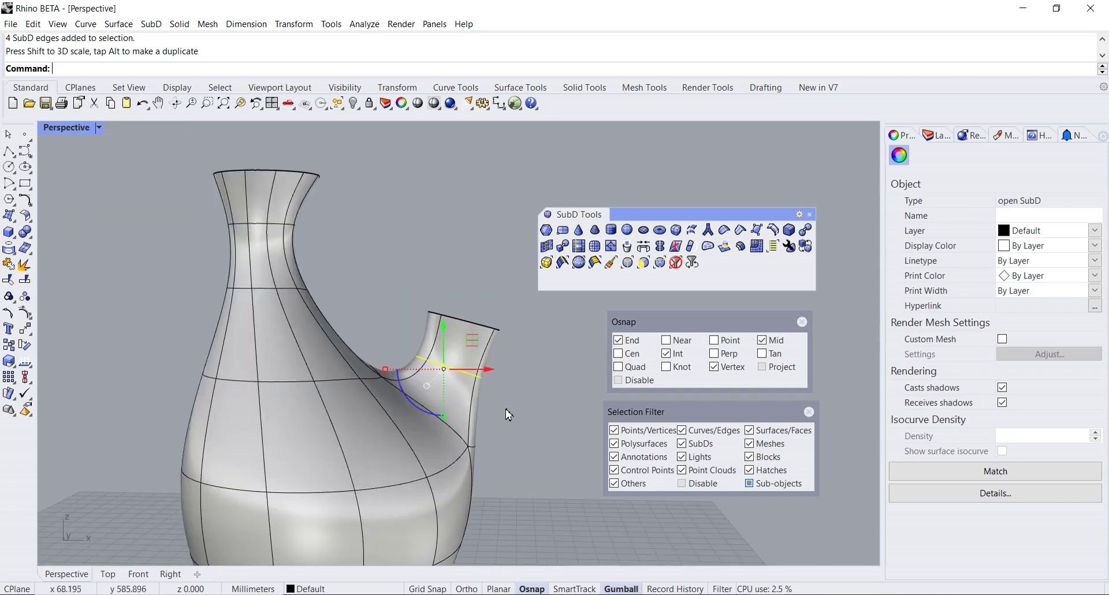
drag(386, 369, 399, 369)
right_drag(488, 395, 510, 384)
scroll(503, 394, up, 3)
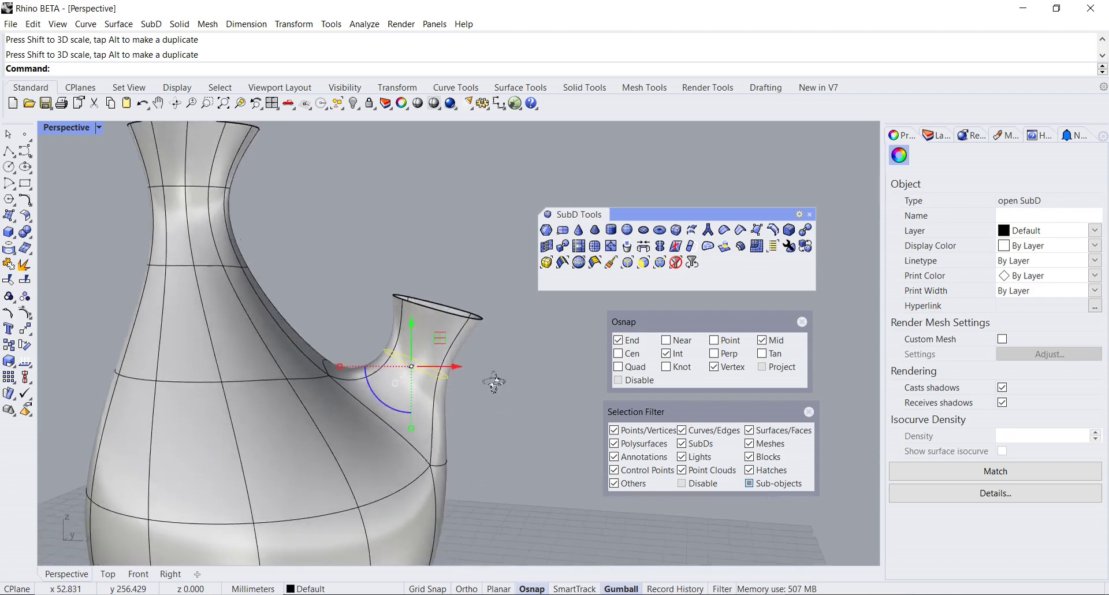
scroll(453, 367, up, 2)
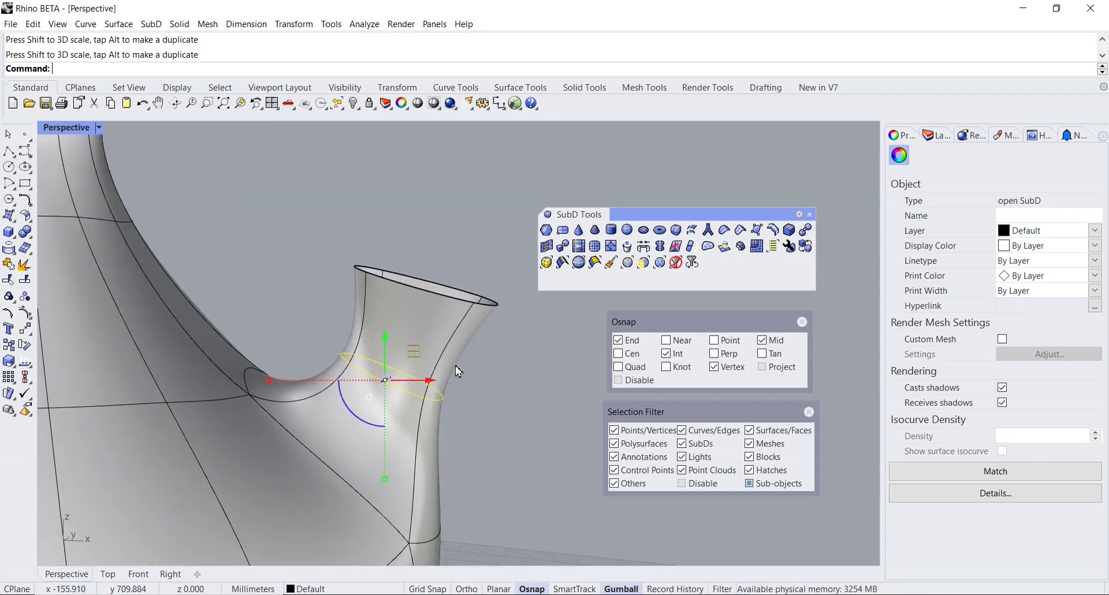
Select the lengthwise edges of the spout's upper section and insert an edge loop between its middle loop and its mouth
scroll(456, 371, down, 4)
right_drag(458, 398, 459, 398)
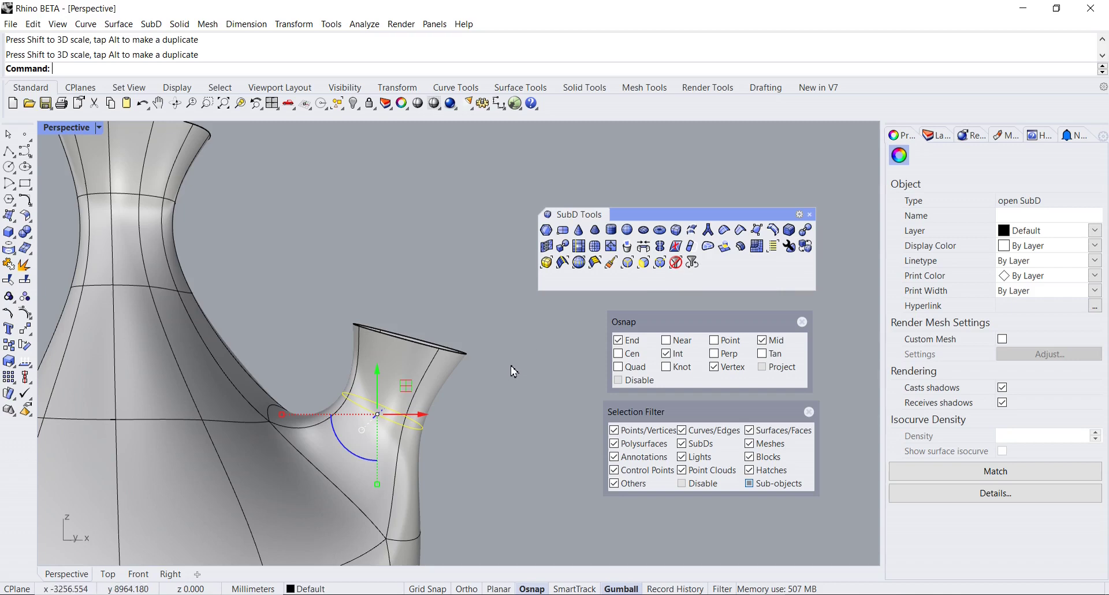
key(Escape)
mouse_move(512, 371)
right_down()
mouse_move(466, 371)
mouse_move(553, 376)
mouse_move(466, 381)
mouse_move(497, 378)
right_up()
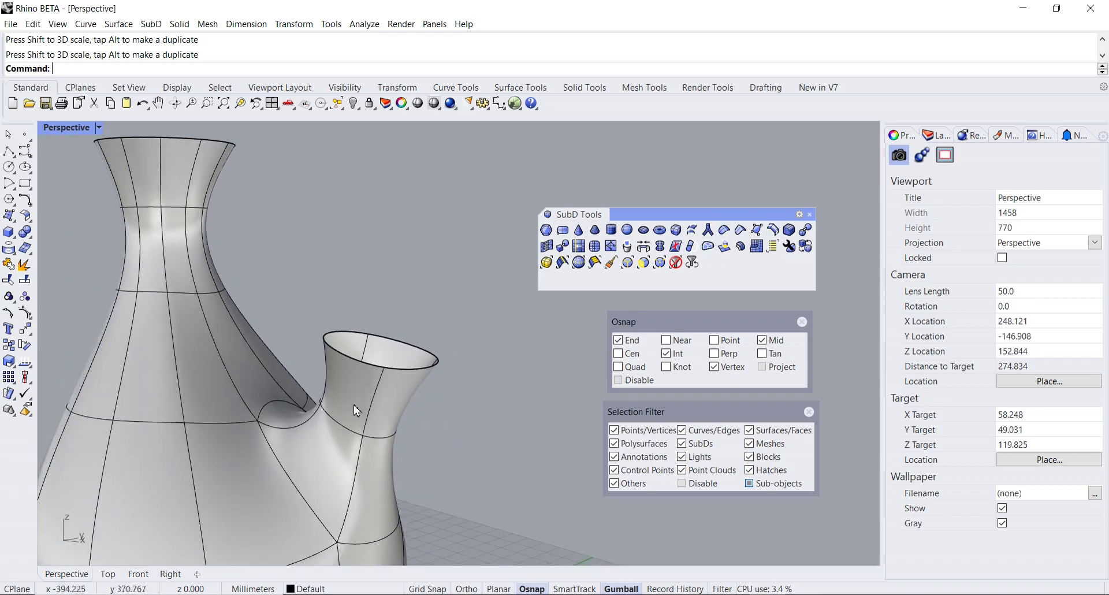
right_drag(434, 410, 394, 374)
click(403, 357)
shift+click(393, 374)
right_drag(465, 379, 615, 370)
shift+click(425, 372)
shift+click(580, 363)
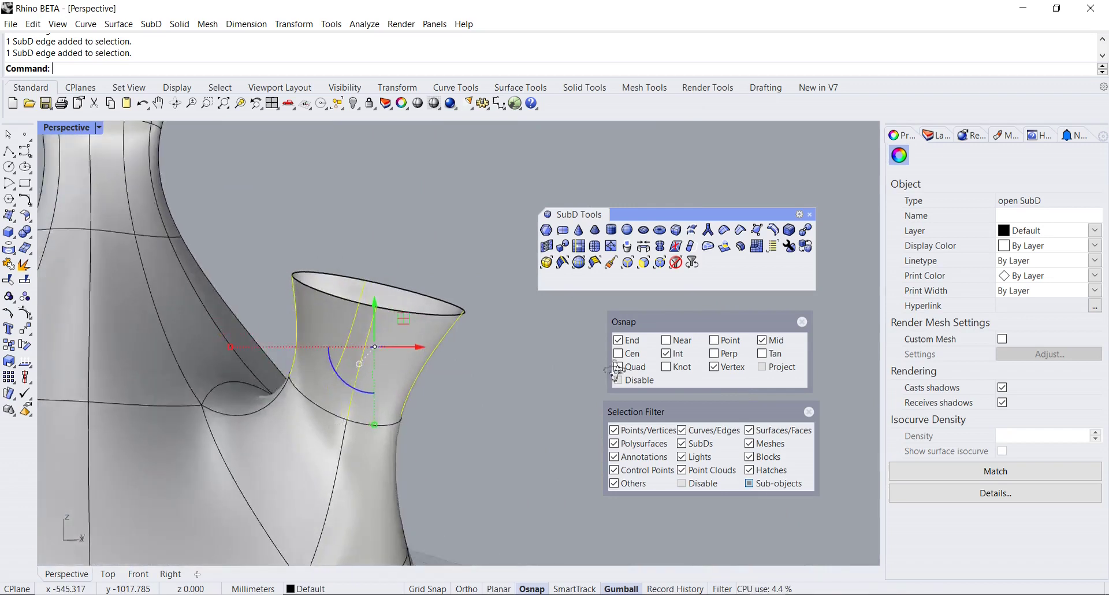
click(772, 230)
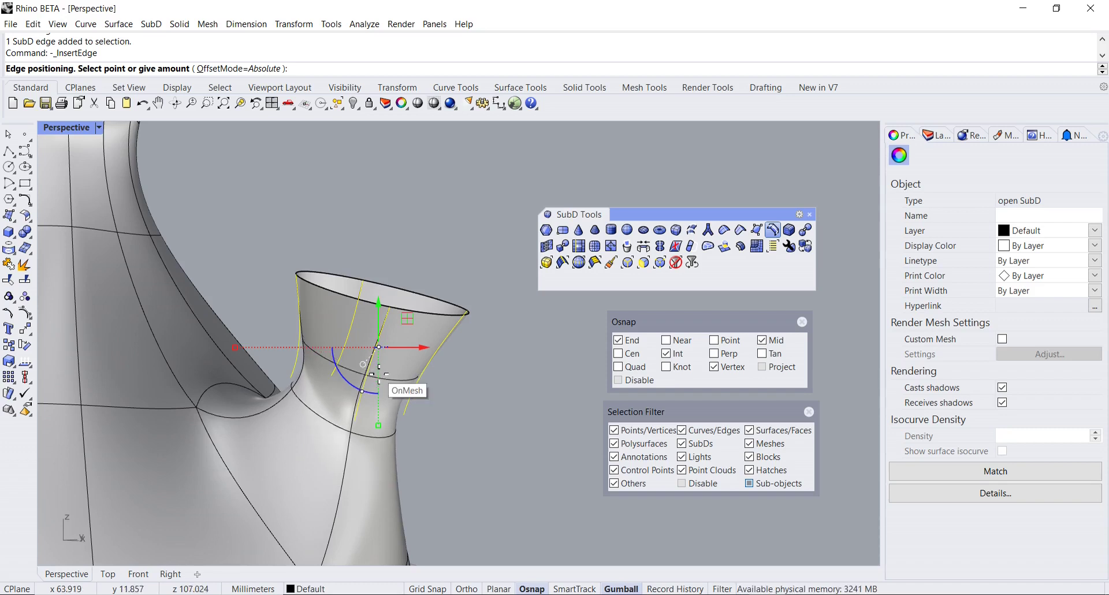
click(380, 374)
Select the spout's mouth edge loop, scale it narrower in the spout's front-on view and shift it slightly toward the vase body
scroll(451, 399, down, 4)
mouse_move(420, 402)
right_down()
mouse_move(462, 399)
mouse_move(417, 413)
right_up()
scroll(472, 399, up, 2)
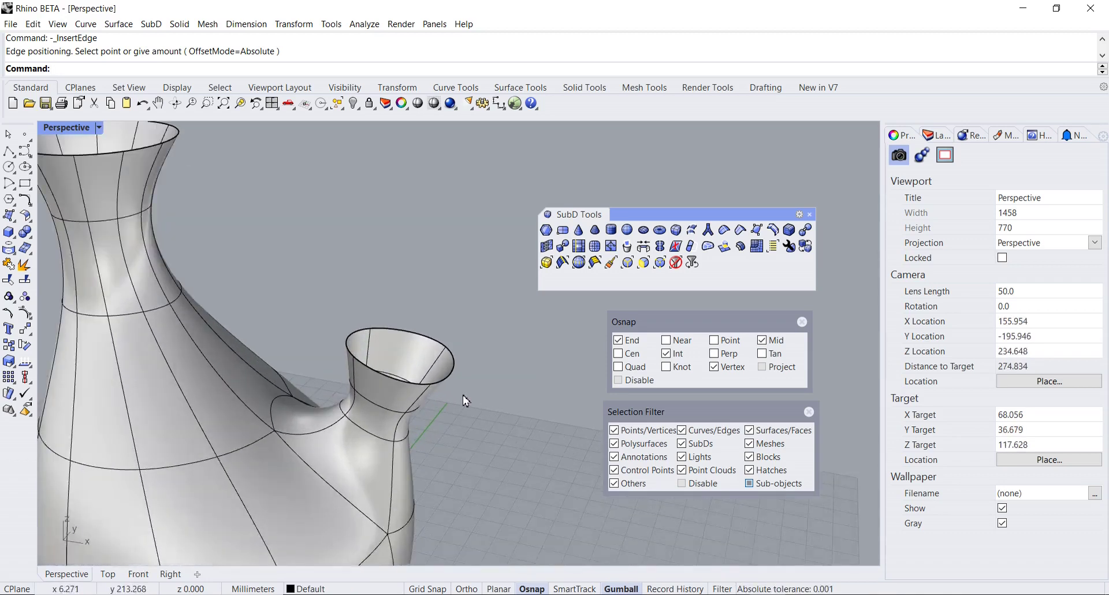
right_drag(418, 387, 328, 375)
double_click(409, 372)
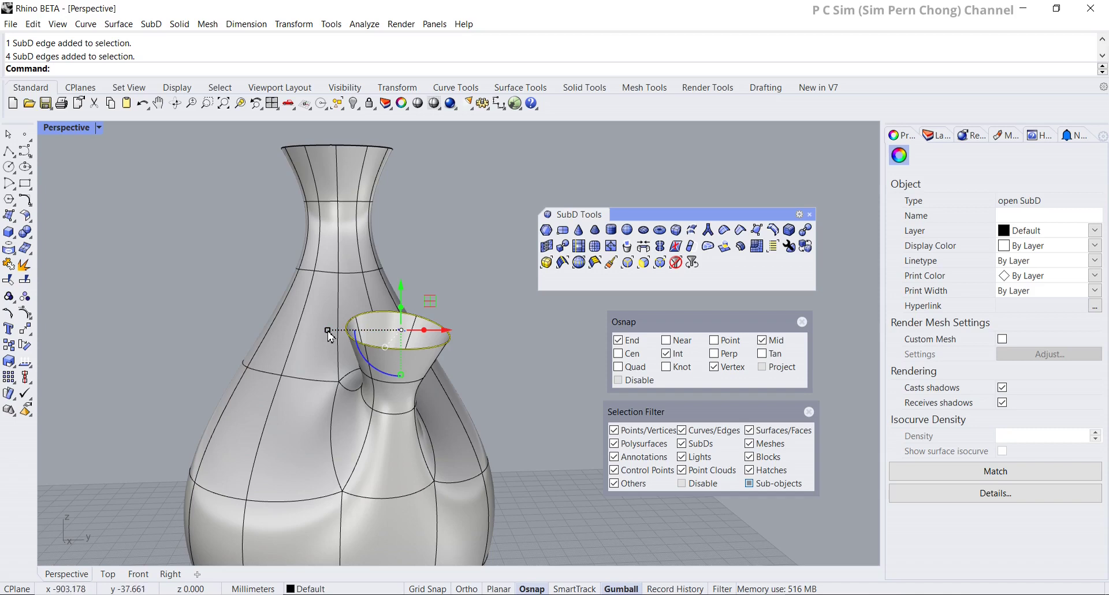
shift+drag(327, 330, 344, 331)
right_drag(458, 409, 518, 404)
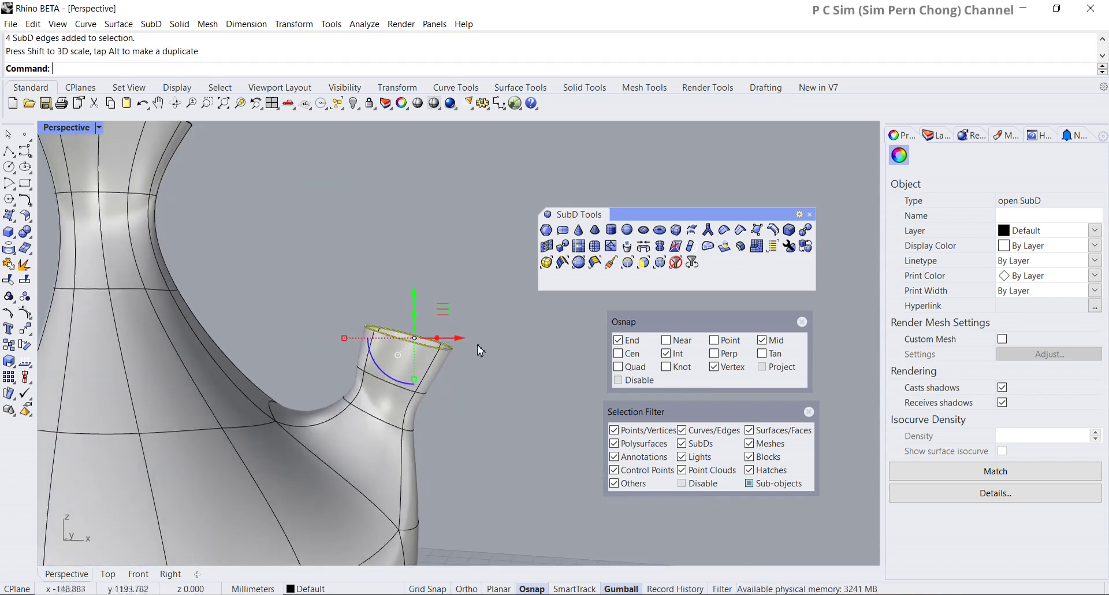
drag(460, 340, 457, 340)
right_drag(457, 341, 374, 424)
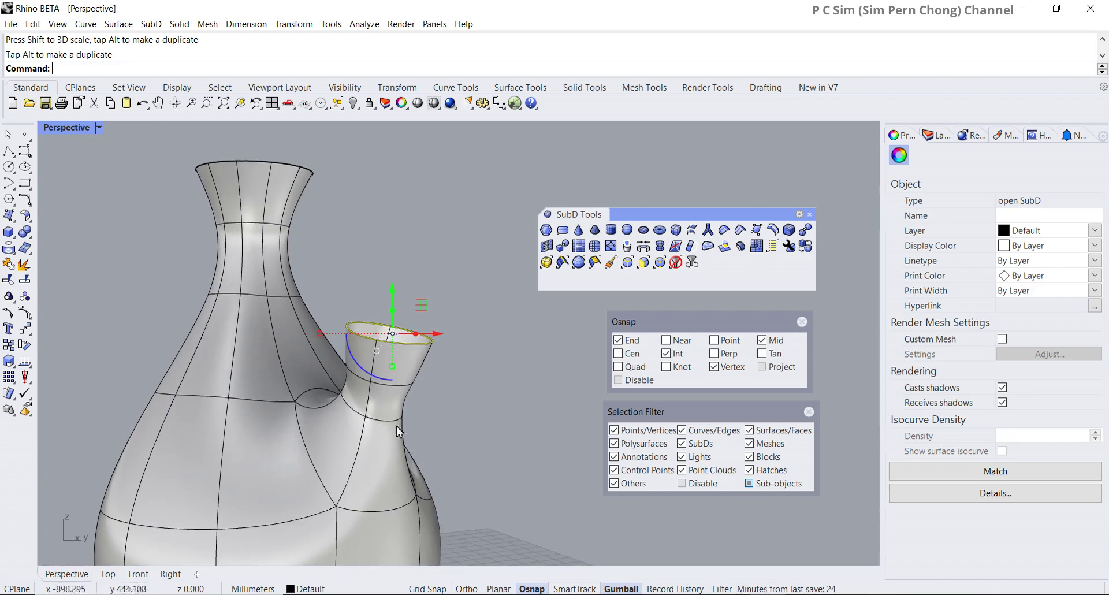
Delete the lower edge loop around the spout and scale the remaining loop below the mouth narrower in the side view
ctrl+shift+double_click(360, 418)
key(Delete)
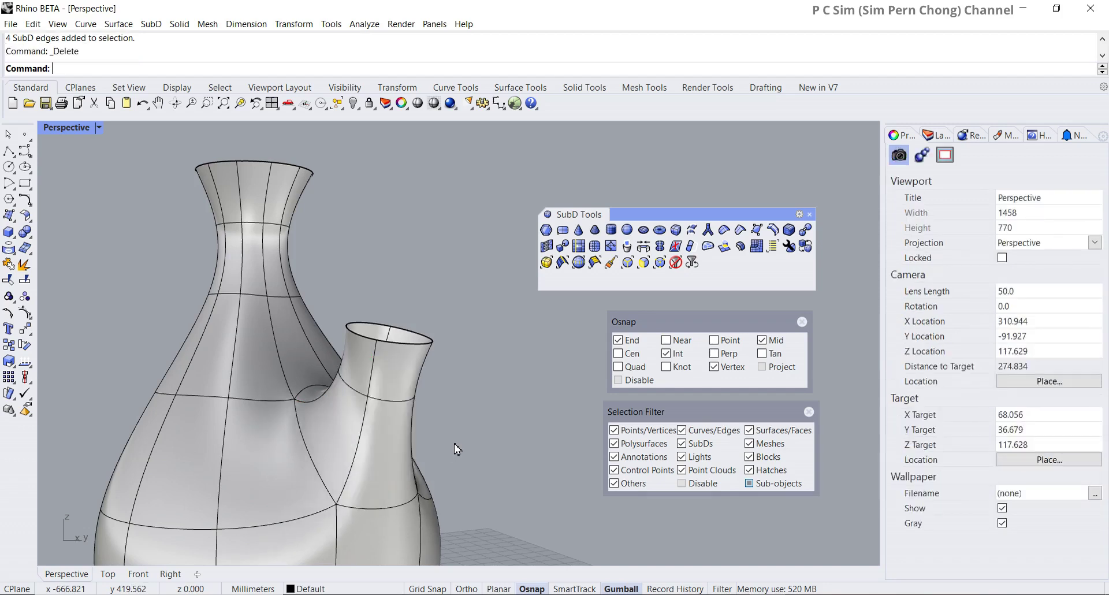
right_drag(462, 448, 541, 460)
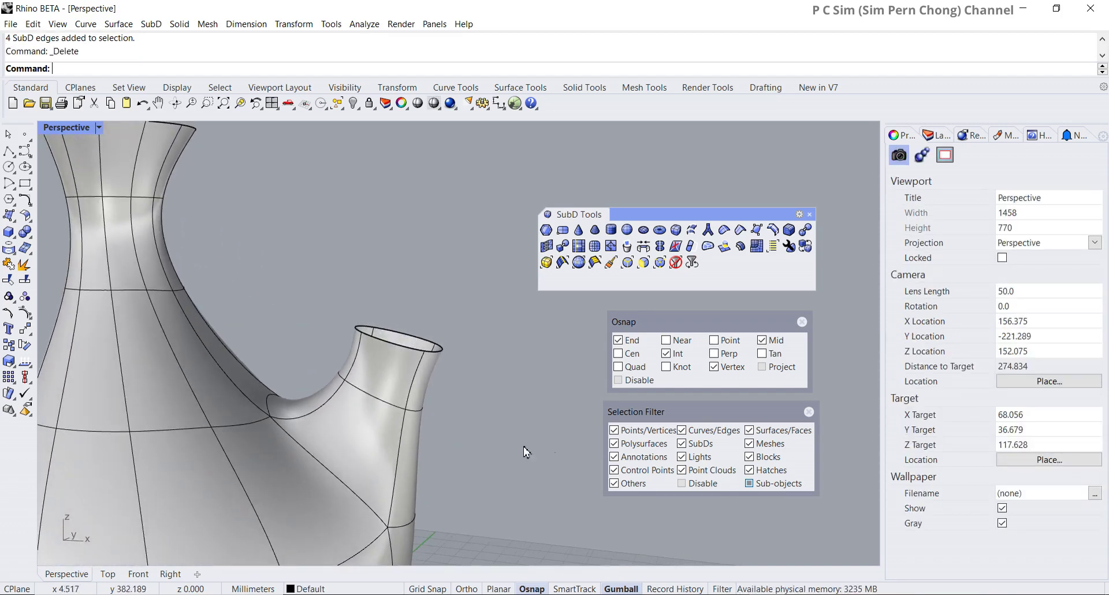
ctrl+shift+double_click(384, 407)
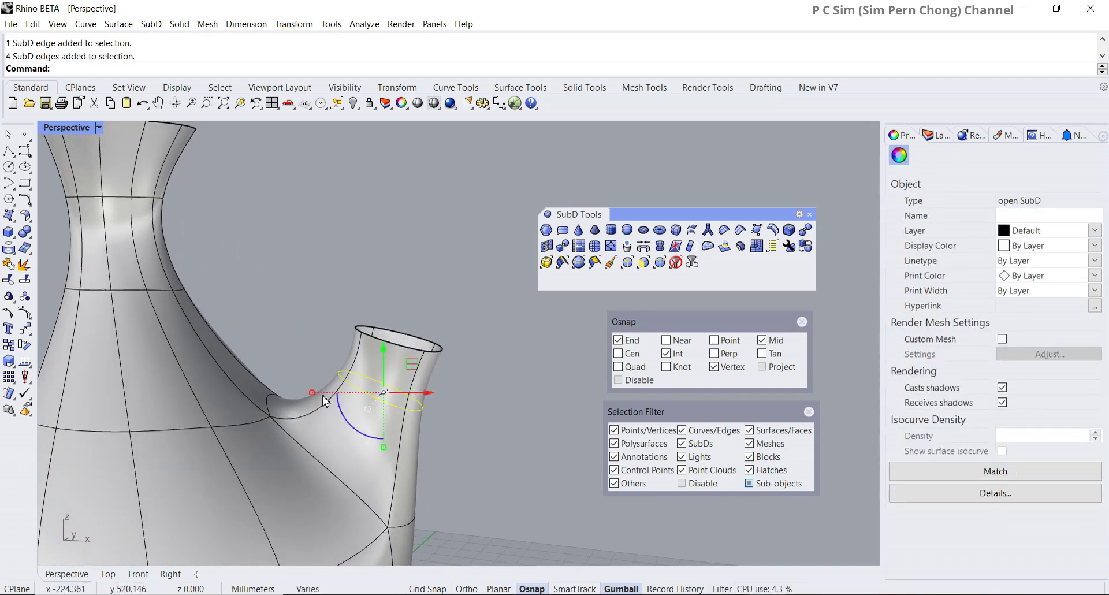
drag(312, 392, 337, 392)
mouse_move(439, 437)
right_down()
mouse_move(306, 421)
mouse_move(457, 433)
right_up()
scroll(462, 442, down, 4)
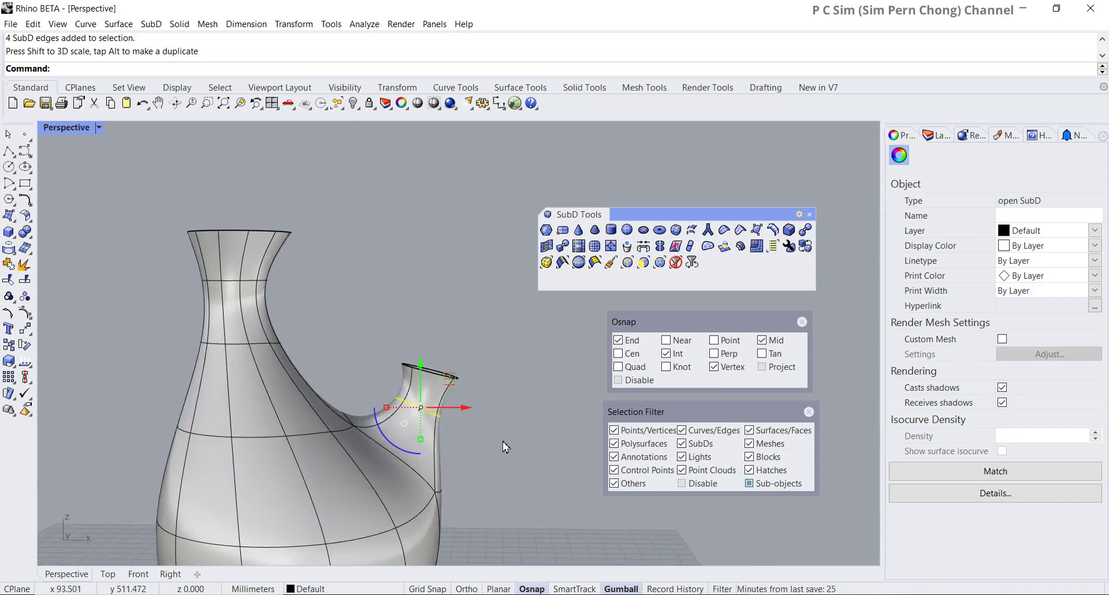
key(Escape)
Disable sub-object selection and convert the SubD vase to NURBS with ToNURBS, using DeleteInputObjects=Yes
scroll(502, 442, down, 4)
right_drag(503, 442, 465, 457)
scroll(446, 458, up, 2)
text(To)
key(Return)
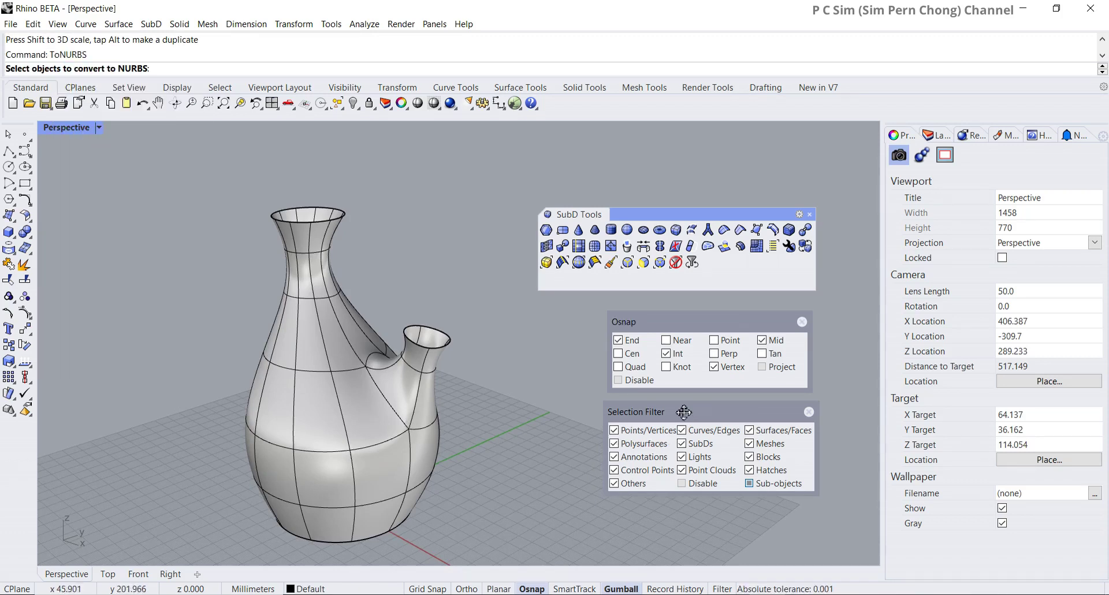
click(757, 485)
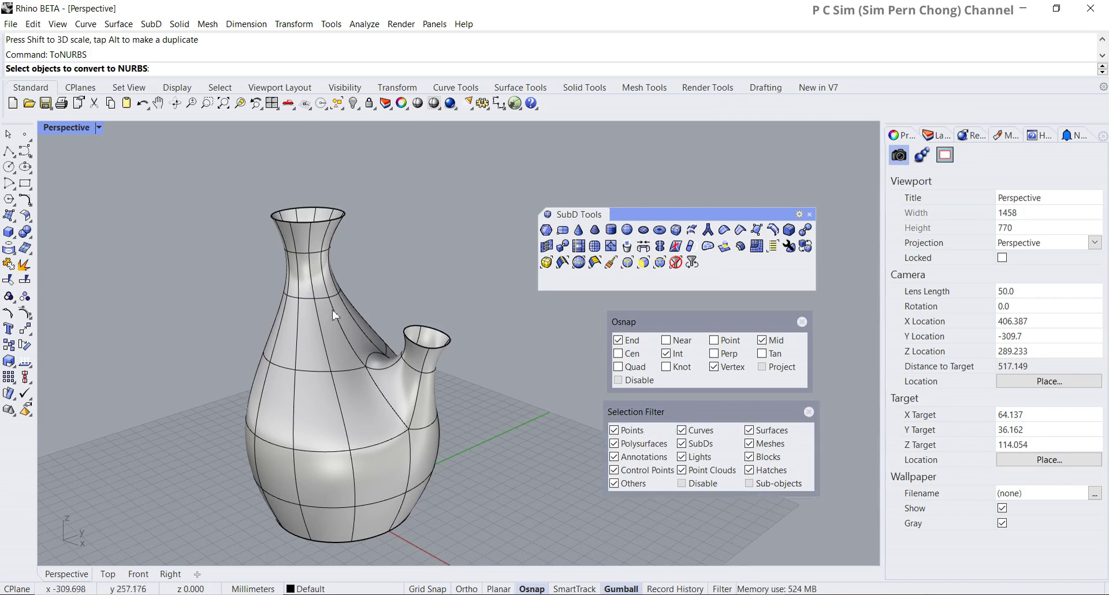
click(319, 387)
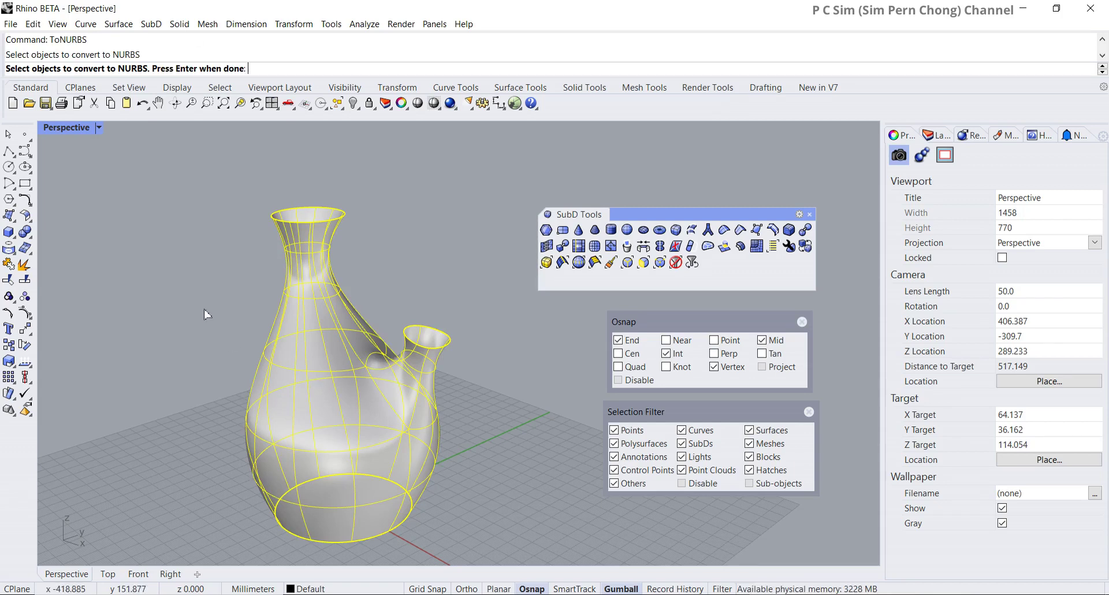
key(Return)
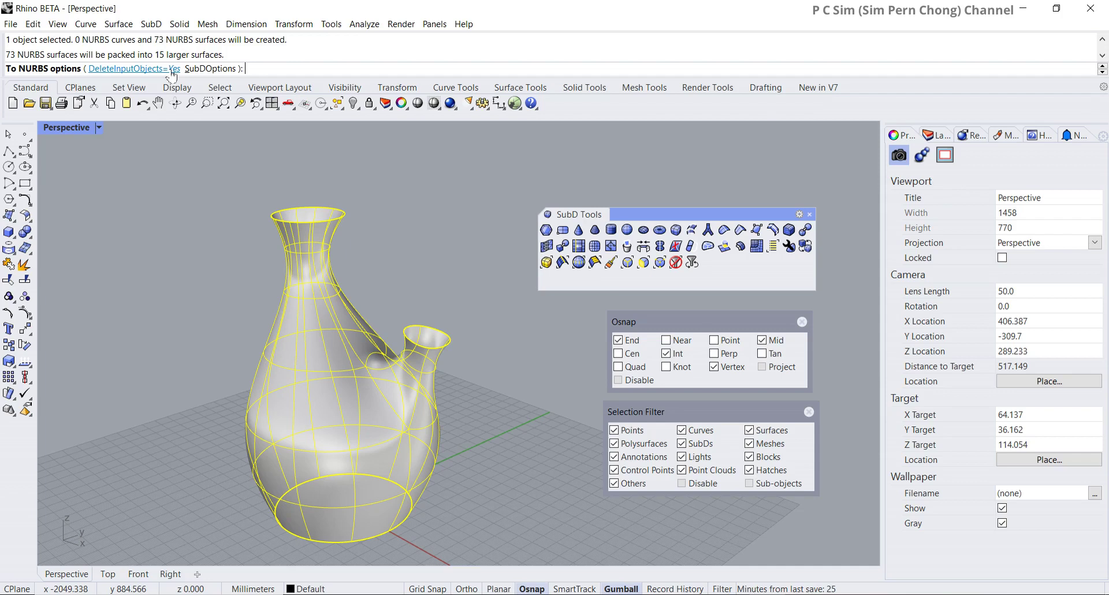
right_click(188, 193)
right_drag(189, 194, 188, 313)
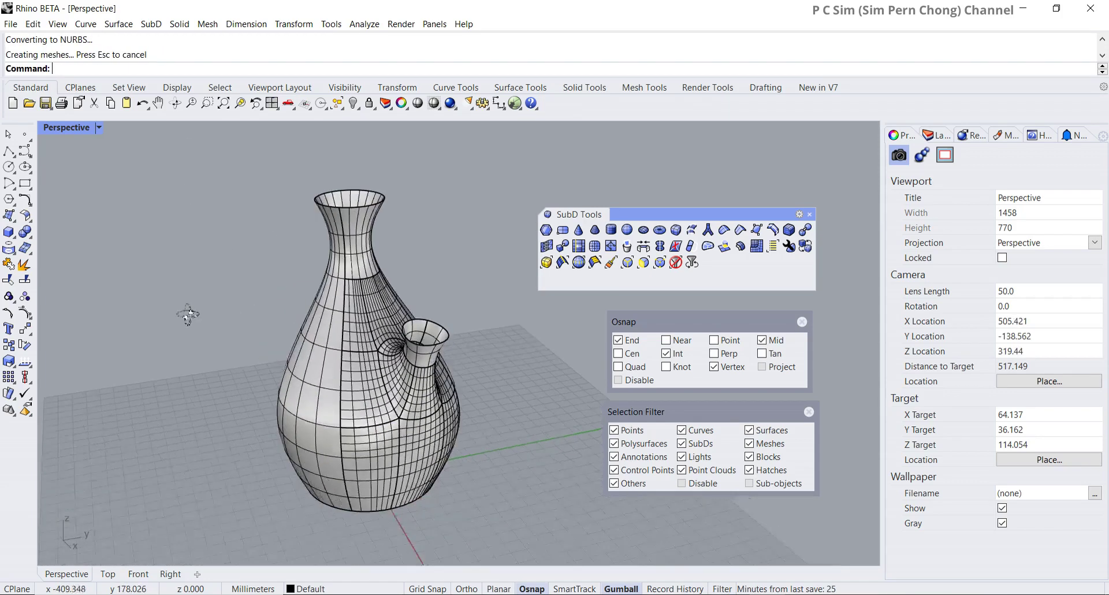
click(351, 414)
right_drag(351, 415, 449, 398)
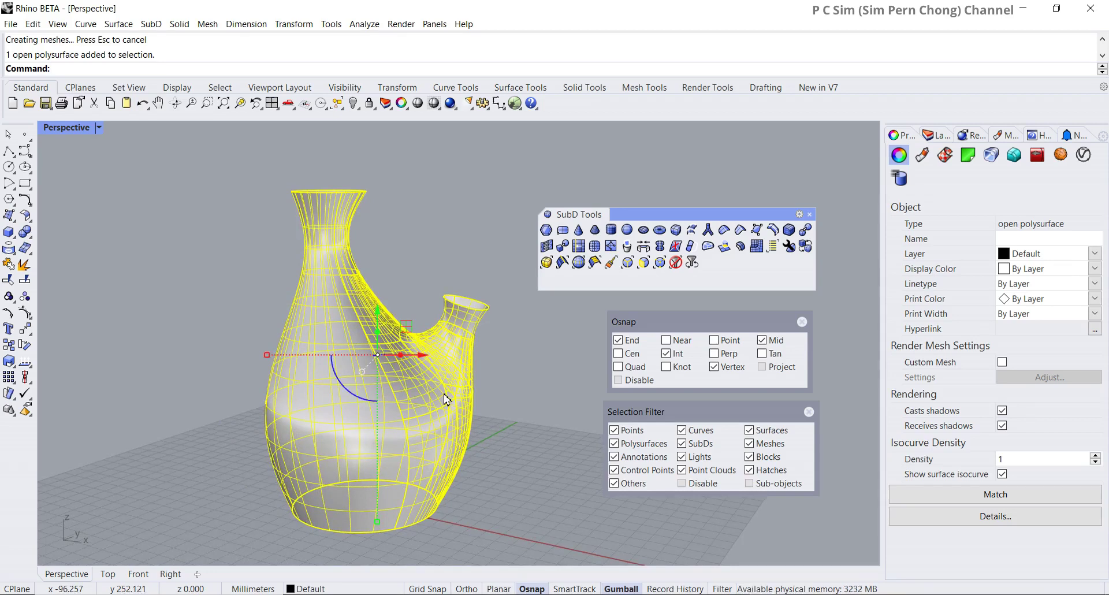
key(Escape)
Close the vase's open base with a planar surface built from its bottom edges
right_drag(470, 451, 388, 252)
shift+right_drag(396, 194, 368, 313)
click(9, 217)
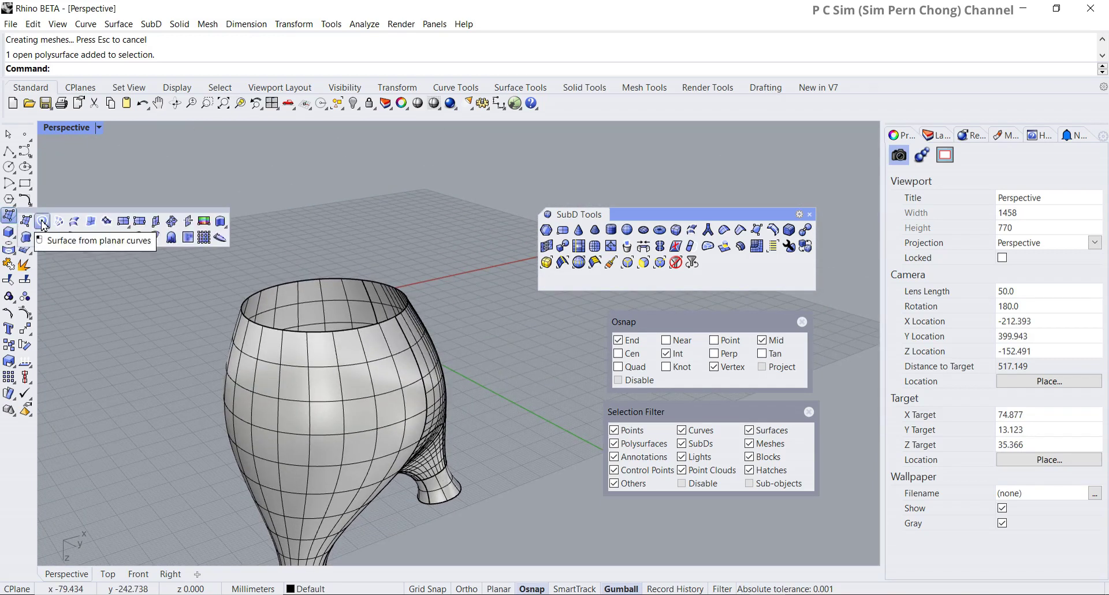
click(42, 222)
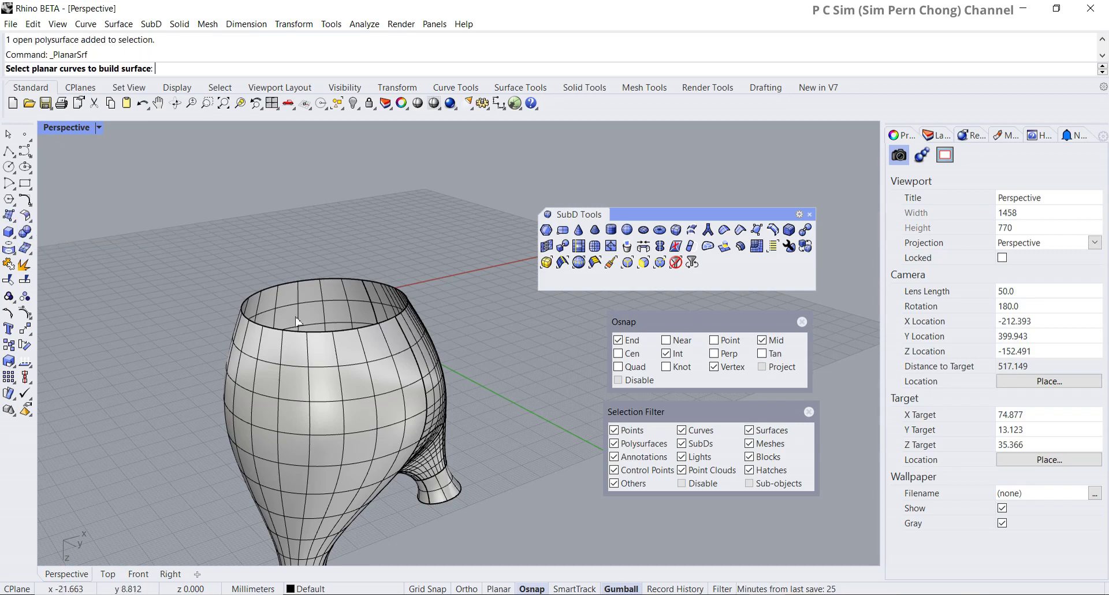
click(281, 290)
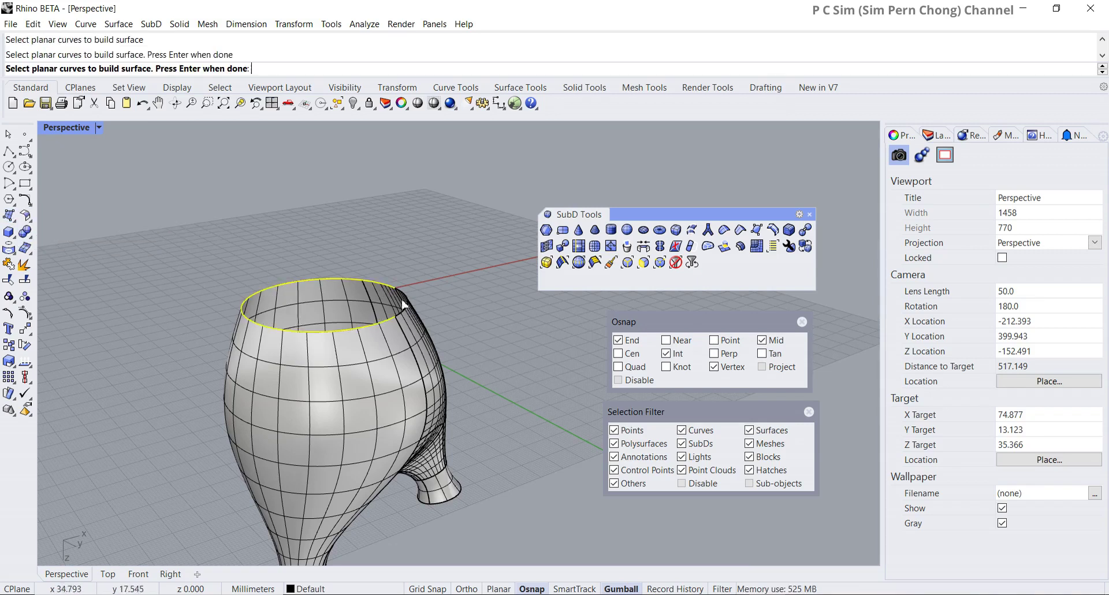
right_drag(411, 298, 445, 347)
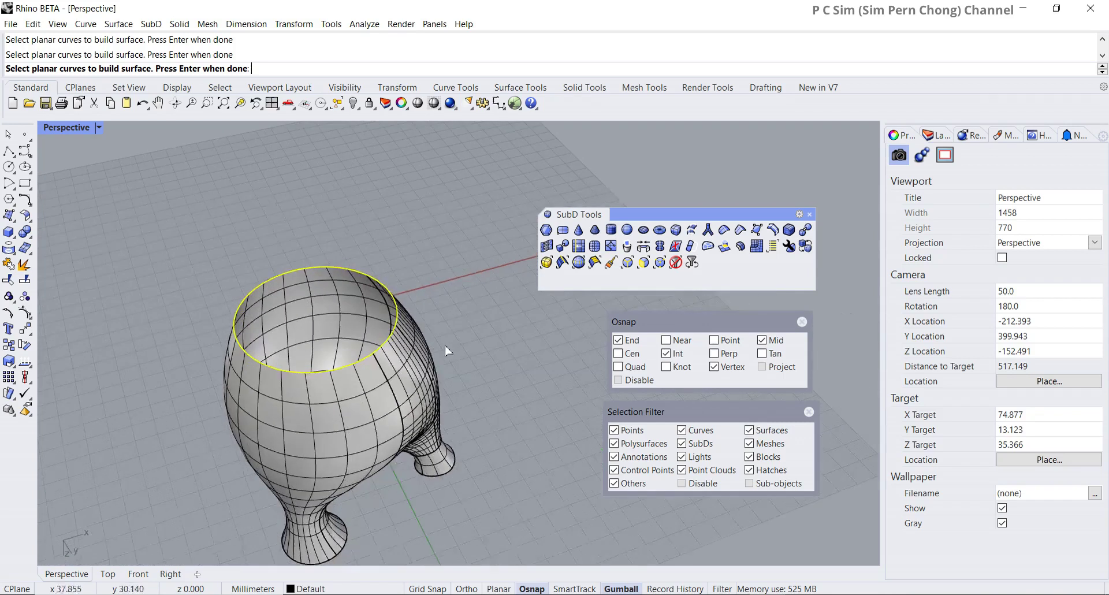
key(Return)
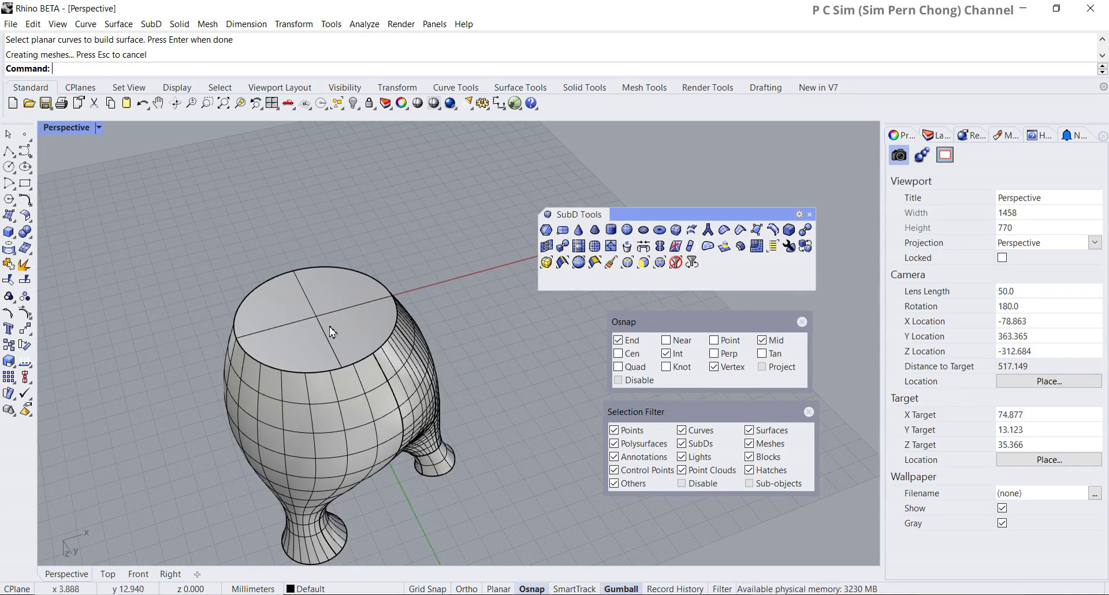
Join the planar base surface to the vase body
click(8, 264)
click(325, 334)
click(316, 396)
key(Return)
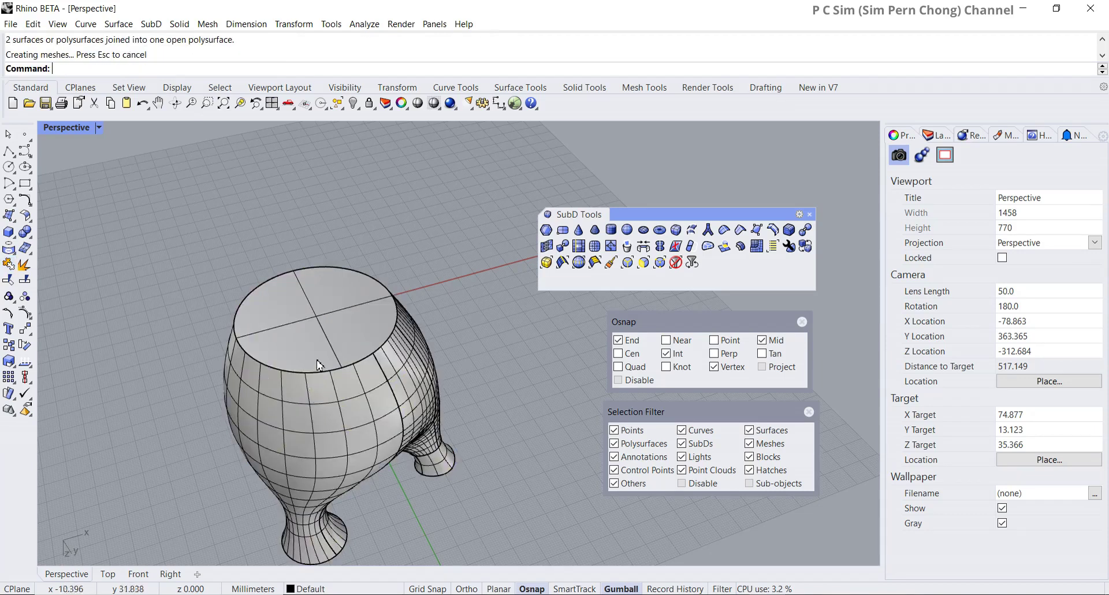
Hide the surface isocurves of the joined vase polysurface
click(334, 351)
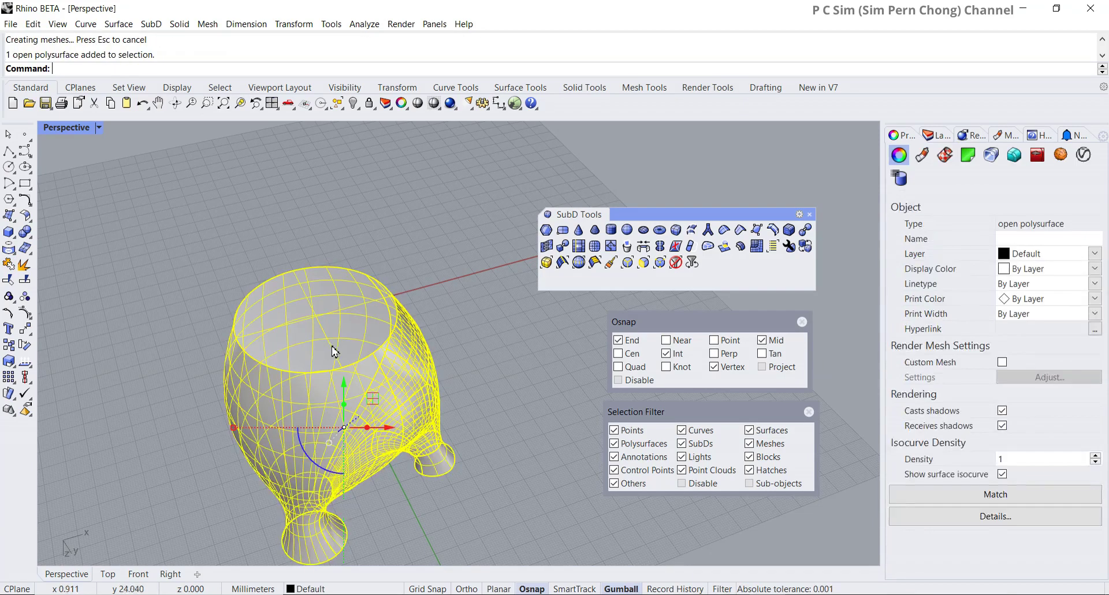
click(1002, 474)
click(503, 380)
Fillet all edge segments around the vase's base with a radius of 6 mm
right_drag(502, 380, 547, 421)
scroll(420, 400, up, 4)
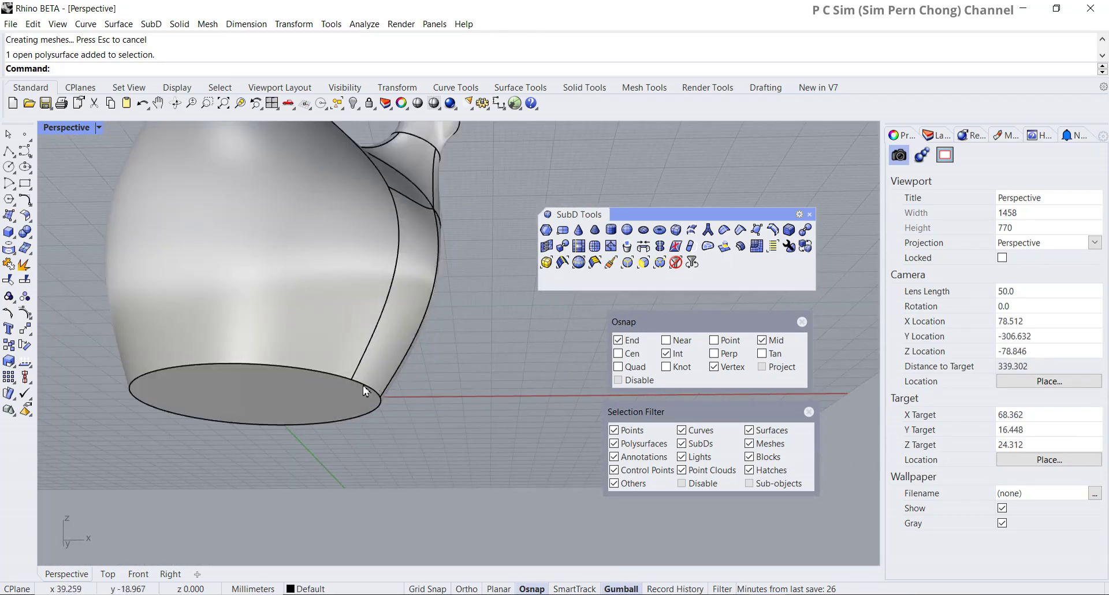
click(179, 23)
mouse_move(250, 337)
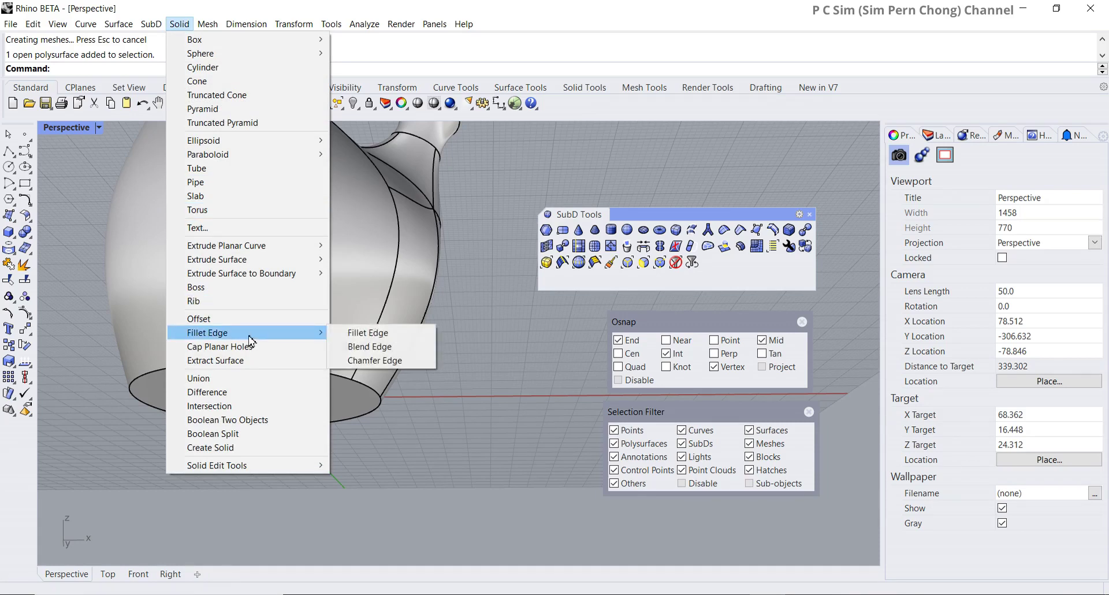
click(364, 337)
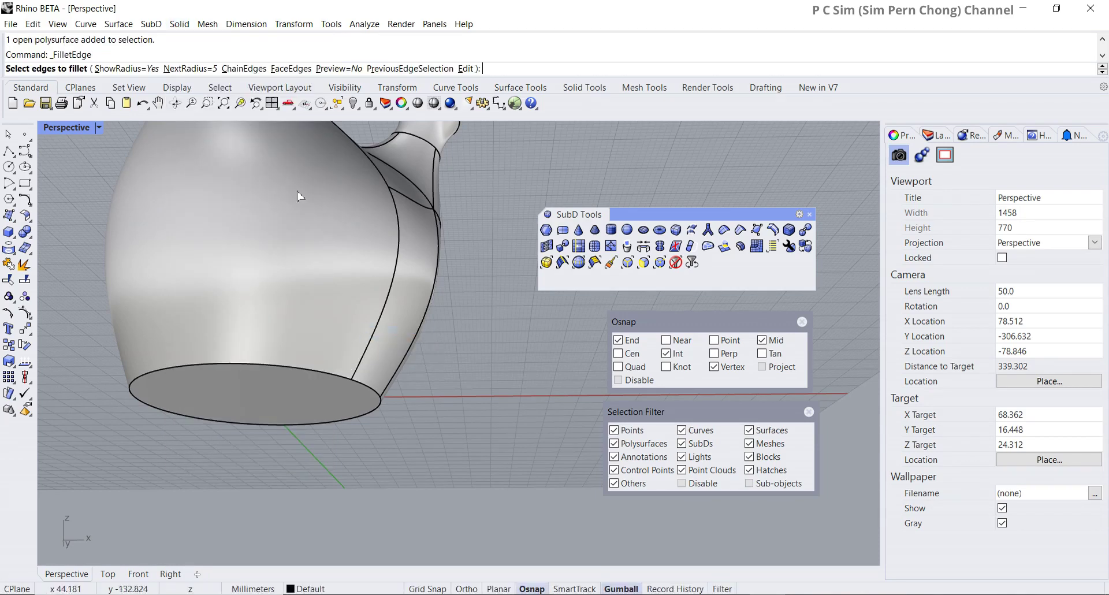
click(189, 69)
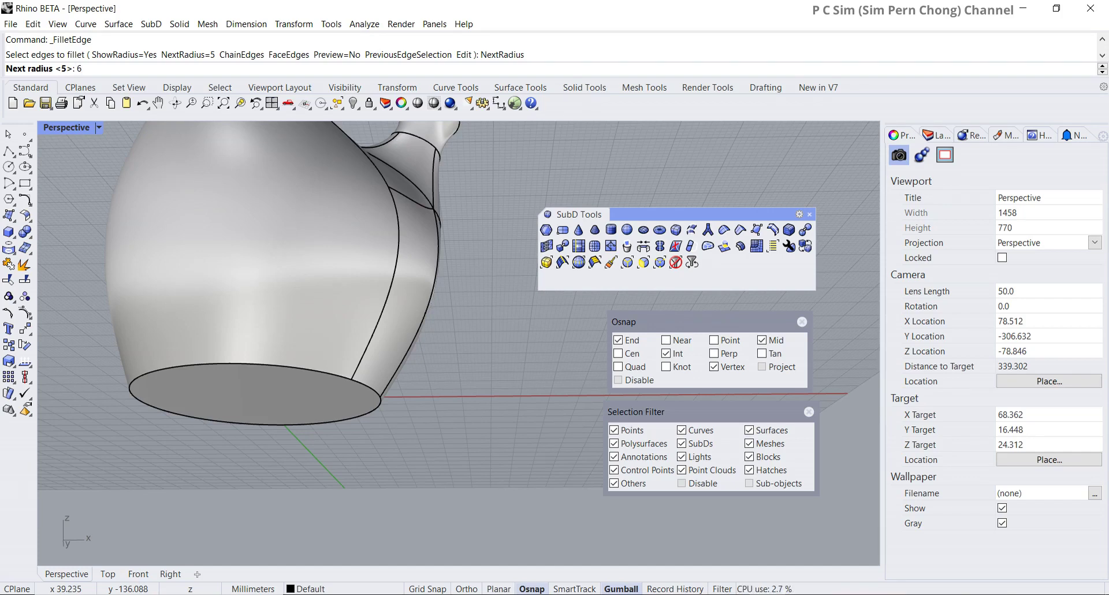
key(Return)
click(311, 372)
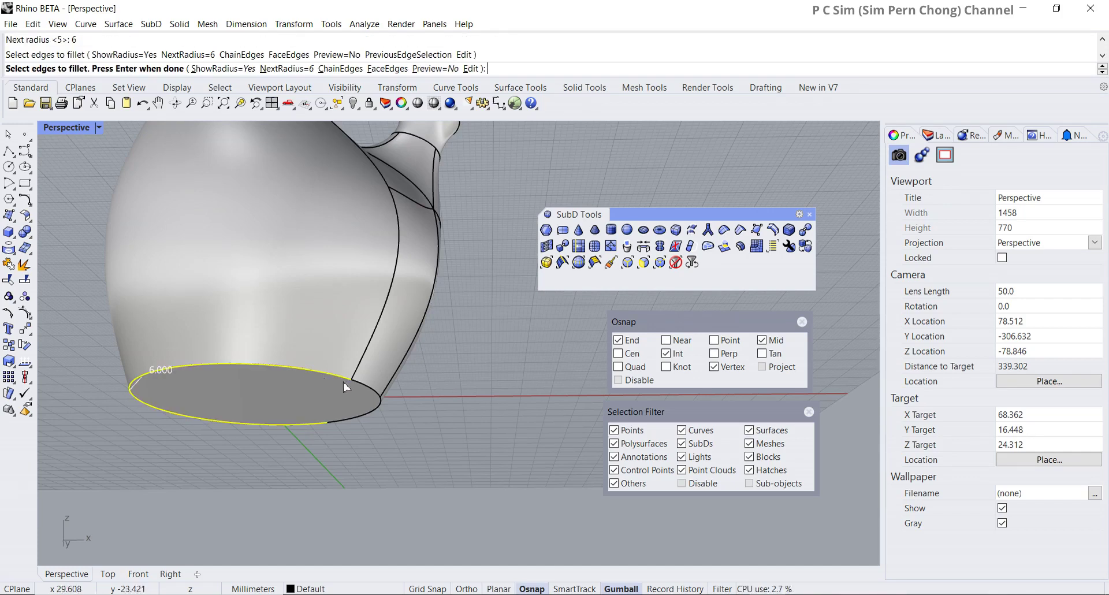
click(324, 379)
right_drag(323, 379, 387, 396)
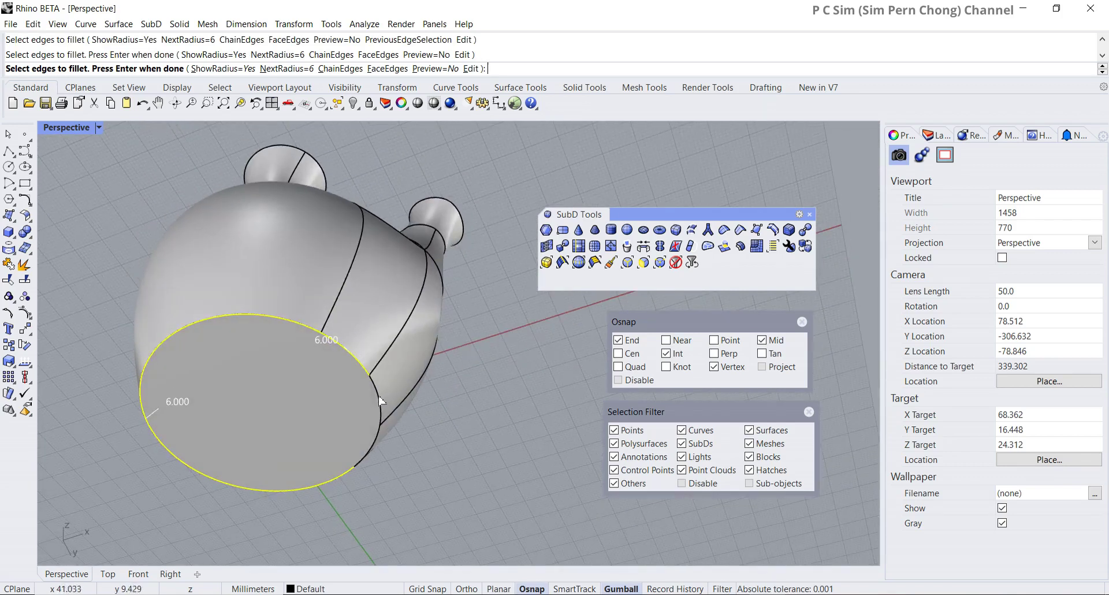
click(381, 400)
key(Return)
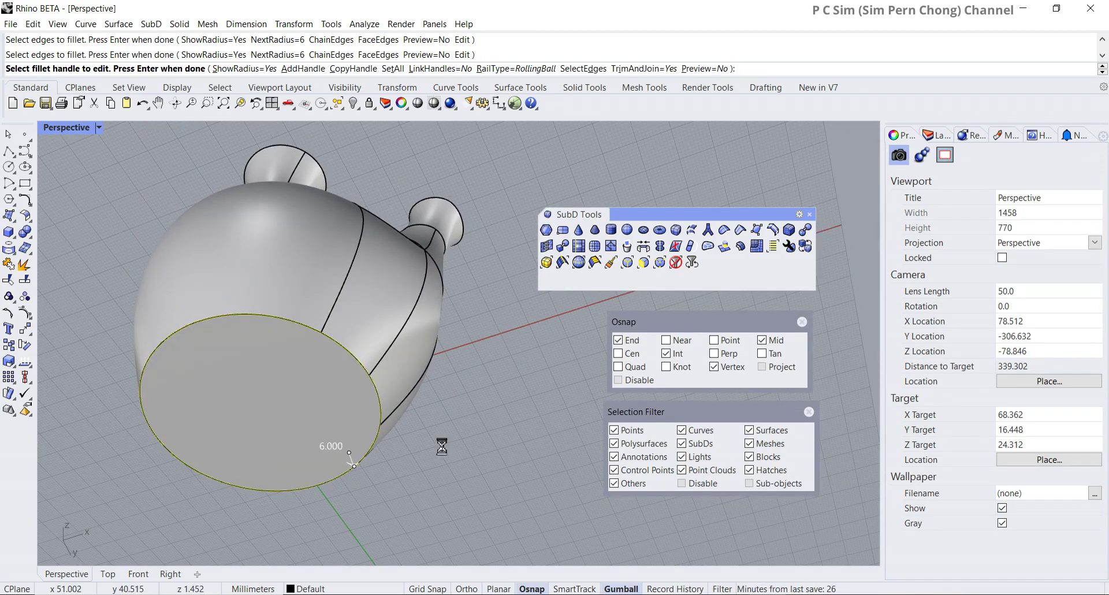
key(Return)
Offset the filleted vase polysurface inward by 2 mm with round corners, as a separate non-solid shell
right_drag(433, 434, 459, 413)
scroll(459, 413, up, 4)
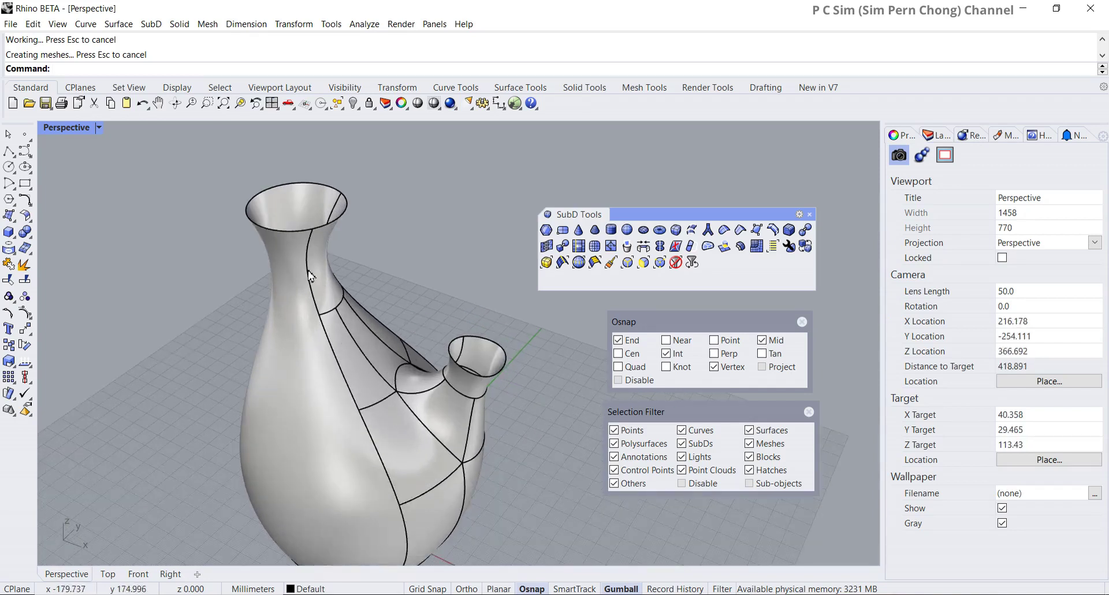
scroll(252, 210, down, 2)
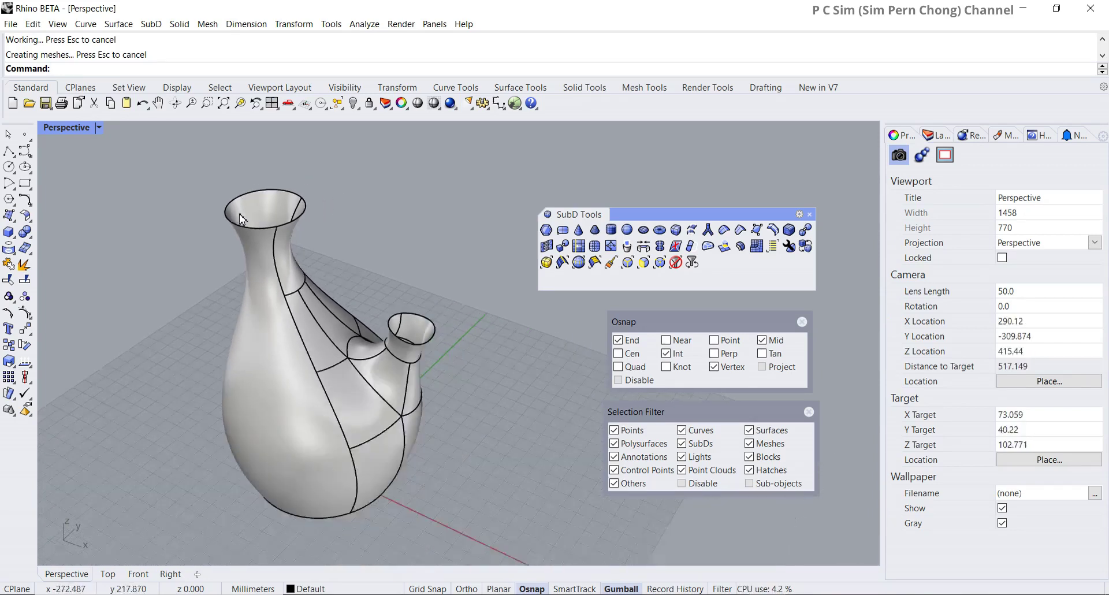
click(25, 217)
drag(69, 217, 90, 218)
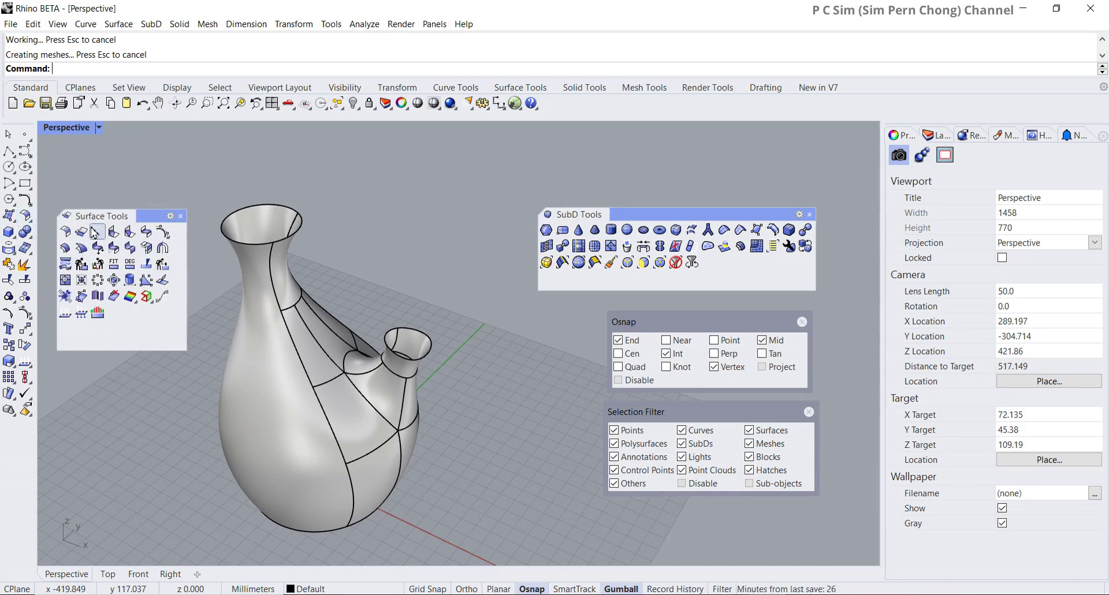
click(67, 248)
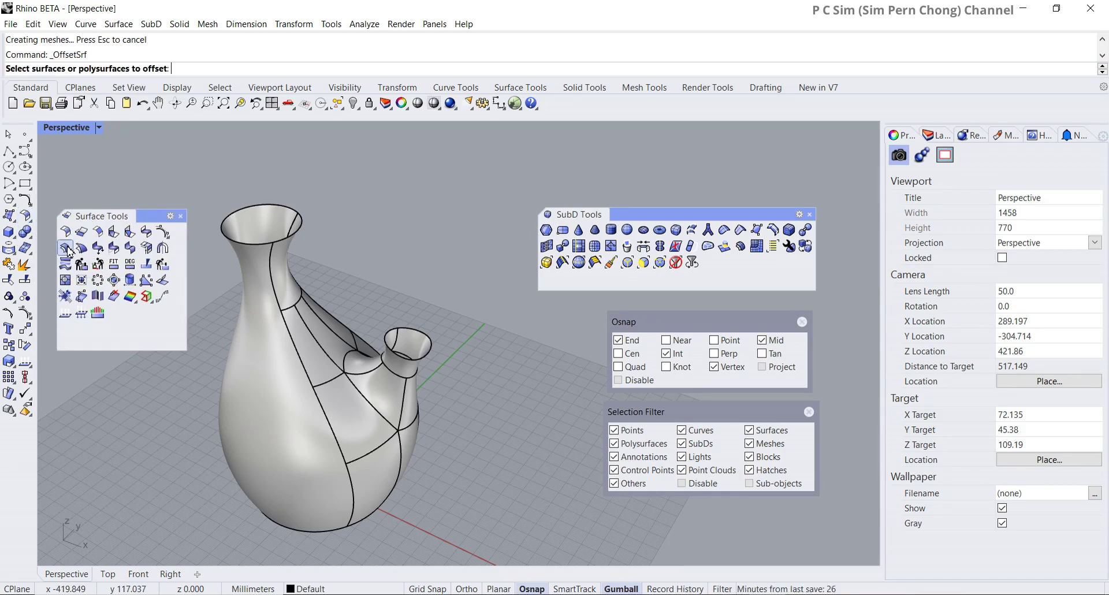
click(240, 224)
key(Return)
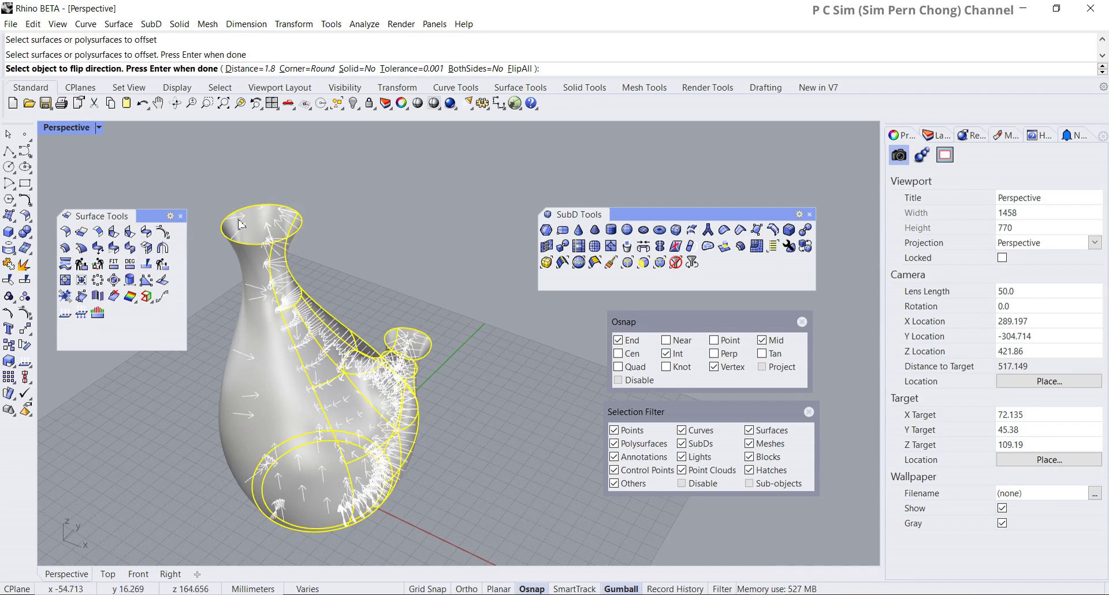
right_drag(242, 224, 331, 259)
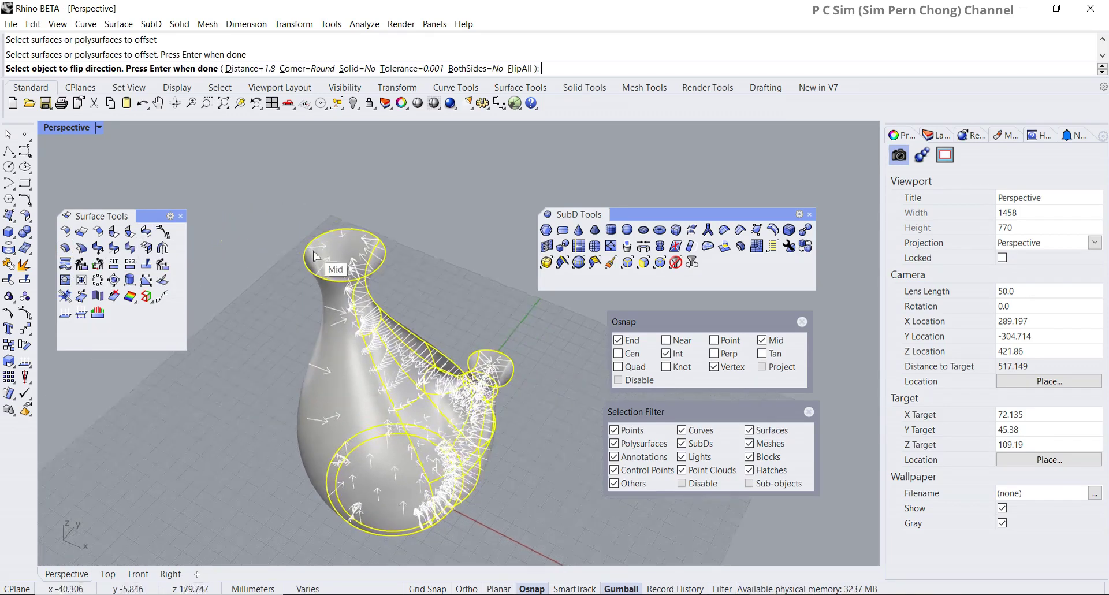
click(245, 68)
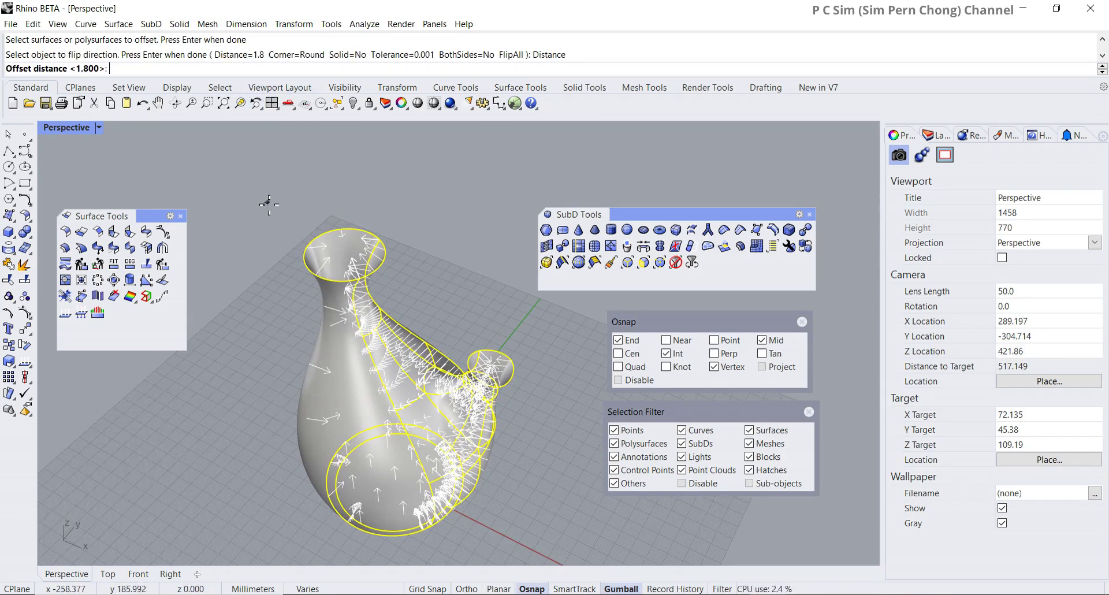
key(Return)
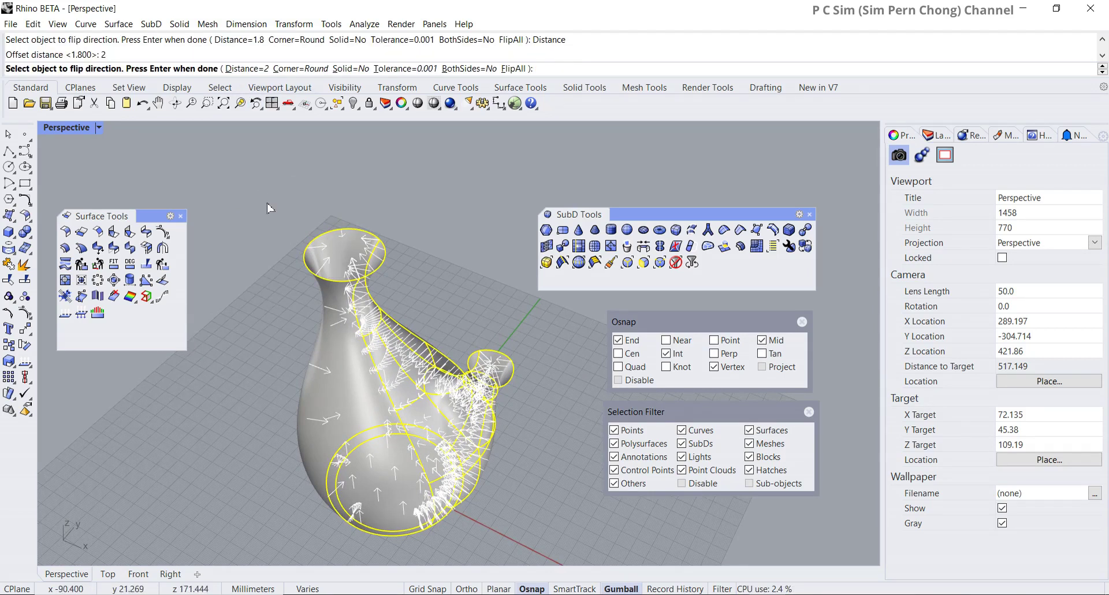
key(Return)
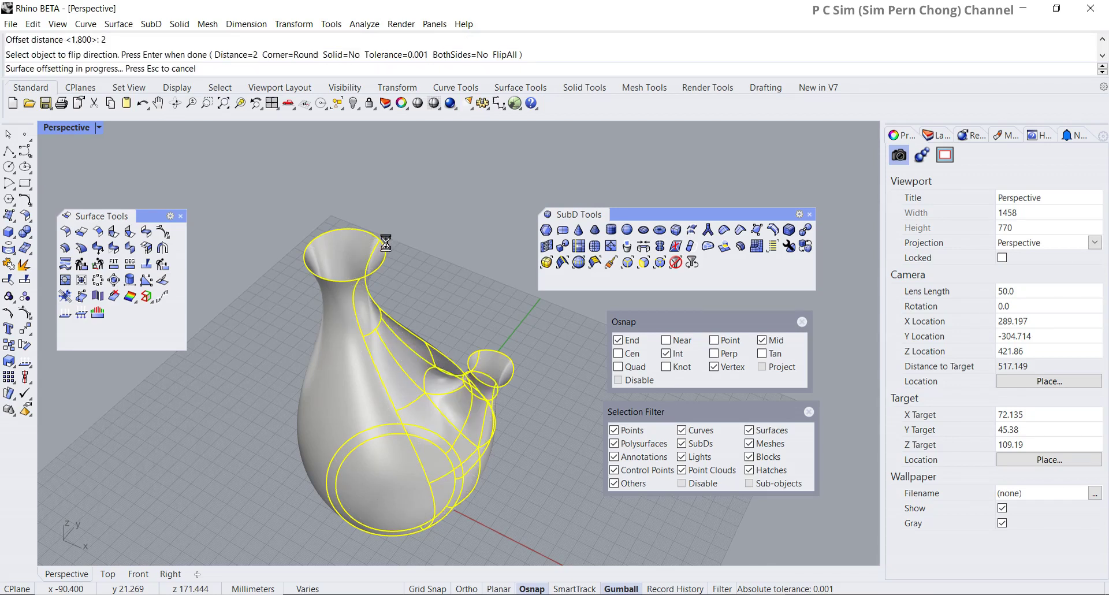
right_drag(385, 243, 421, 304)
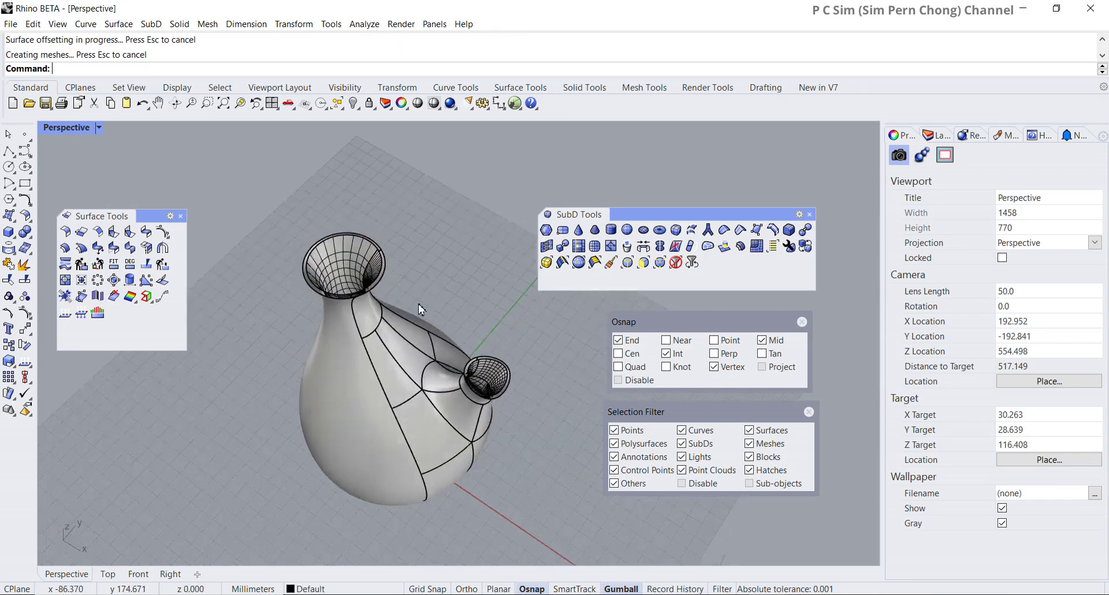
Blend the outer and inner rim edges of the main neck with curvature continuity, using automatically chained edges
scroll(421, 305, up, 10)
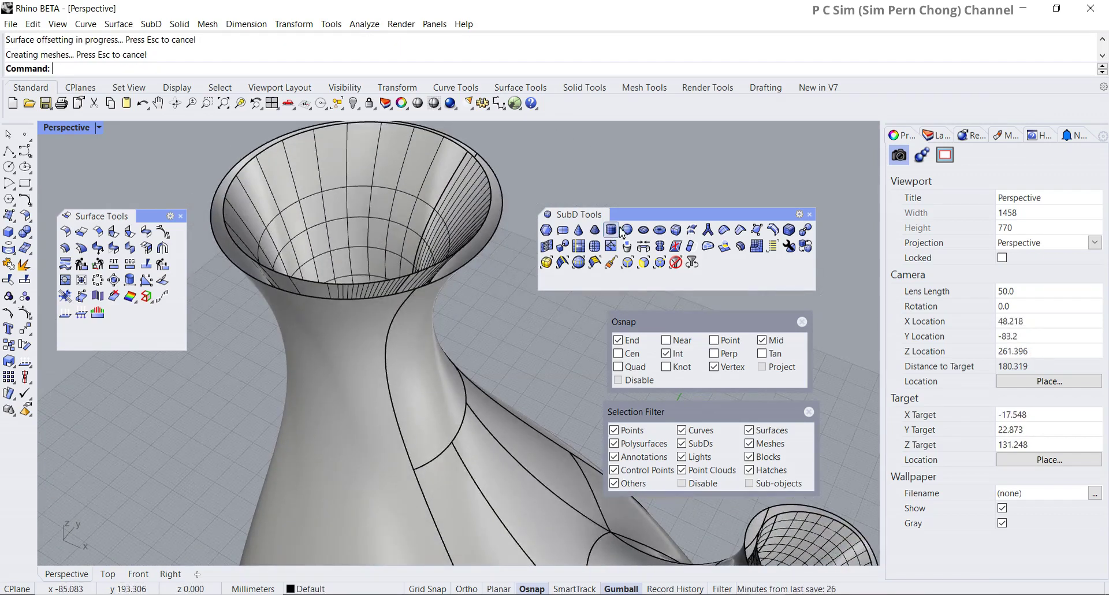
drag(635, 214, 725, 215)
right_drag(548, 211, 518, 301)
right_drag(518, 300, 513, 261)
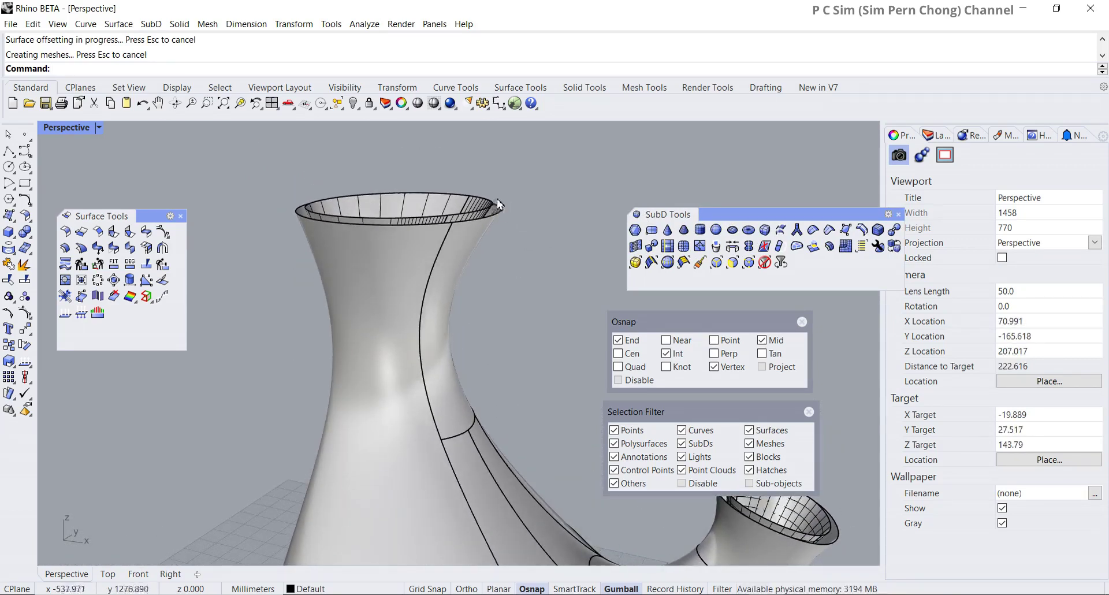
click(146, 233)
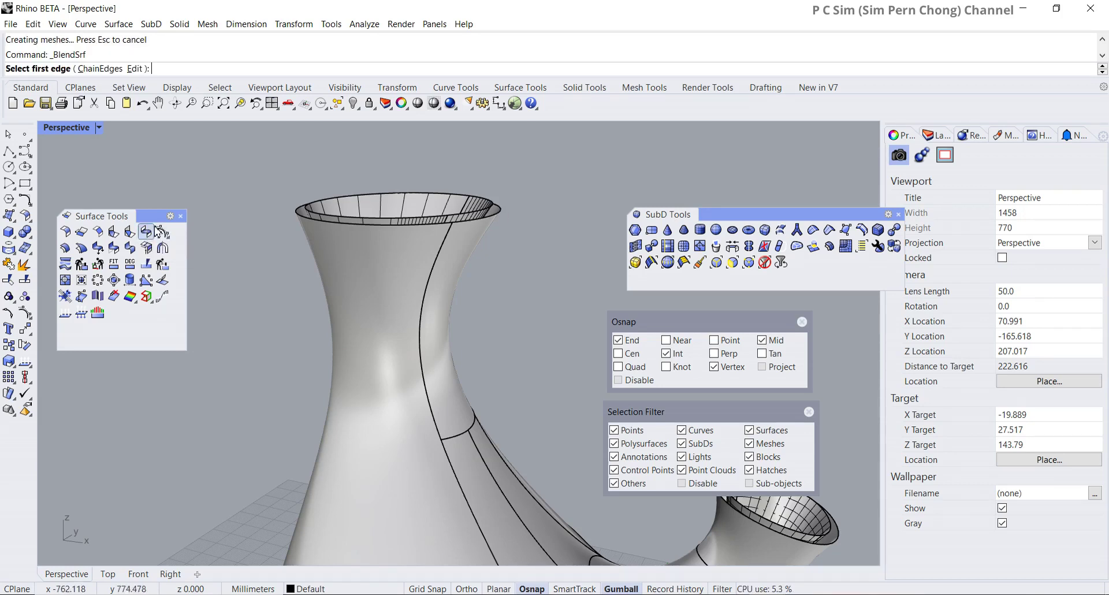
click(100, 69)
click(149, 71)
click(151, 71)
right_drag(288, 202, 318, 246)
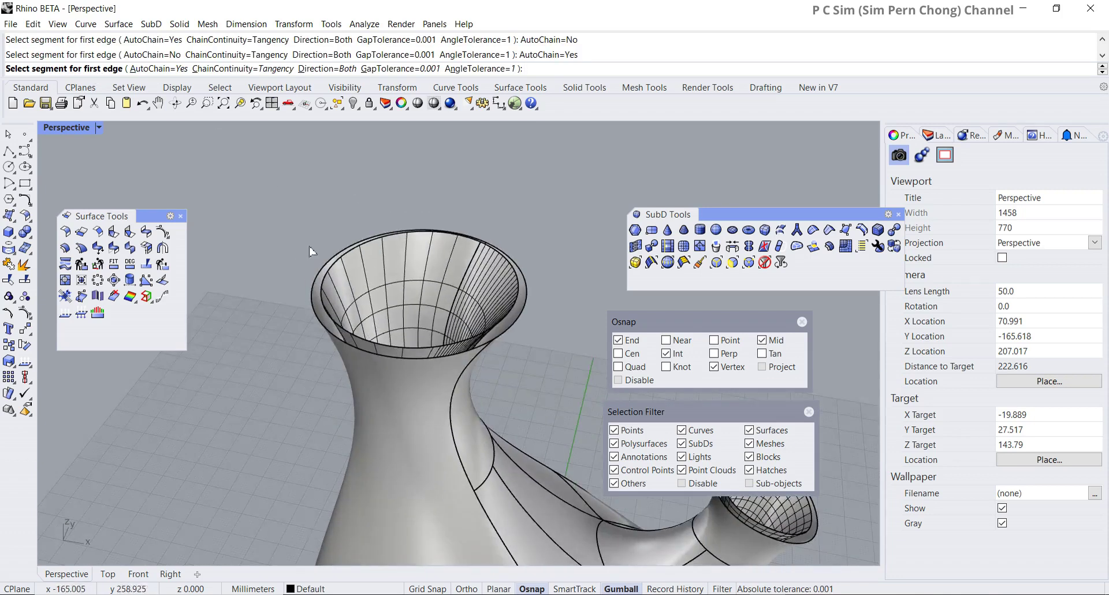
click(312, 292)
click(321, 284)
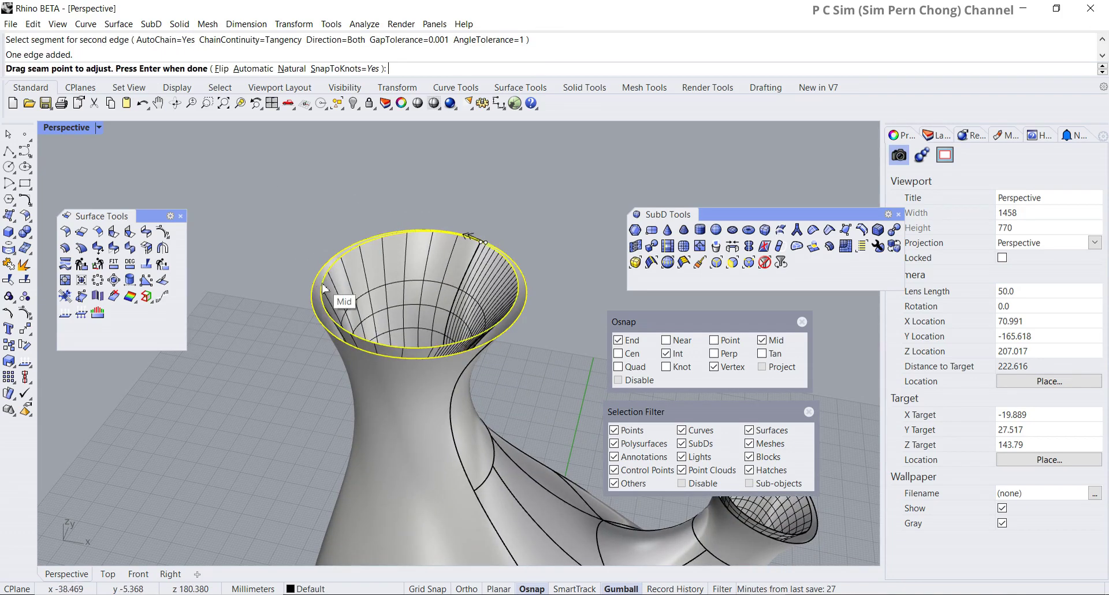
right_drag(502, 291, 430, 348)
right_click(453, 270)
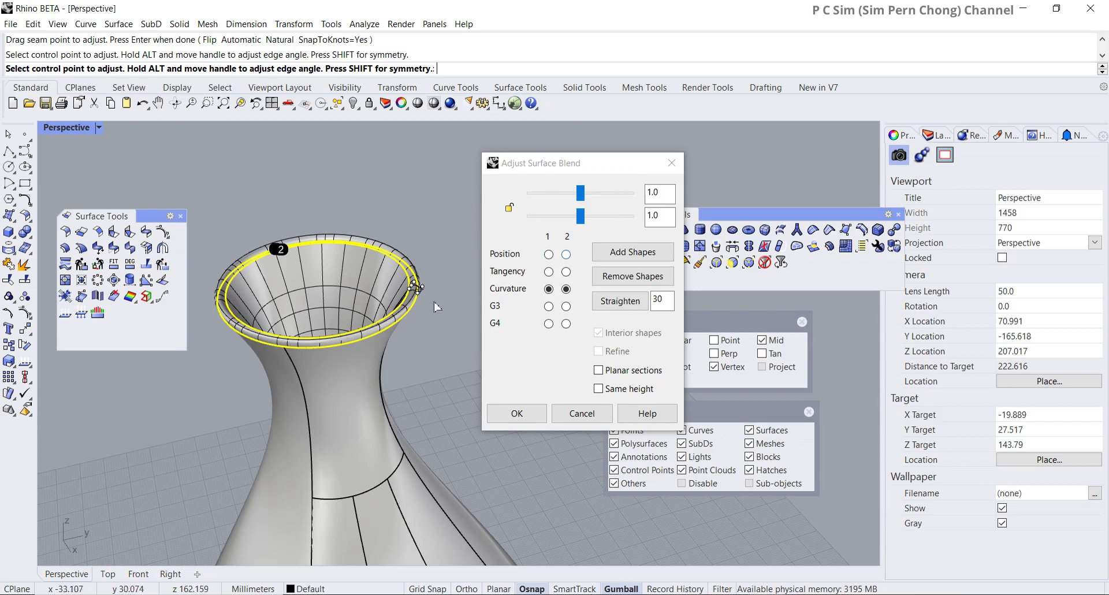
right_drag(497, 316, 410, 292)
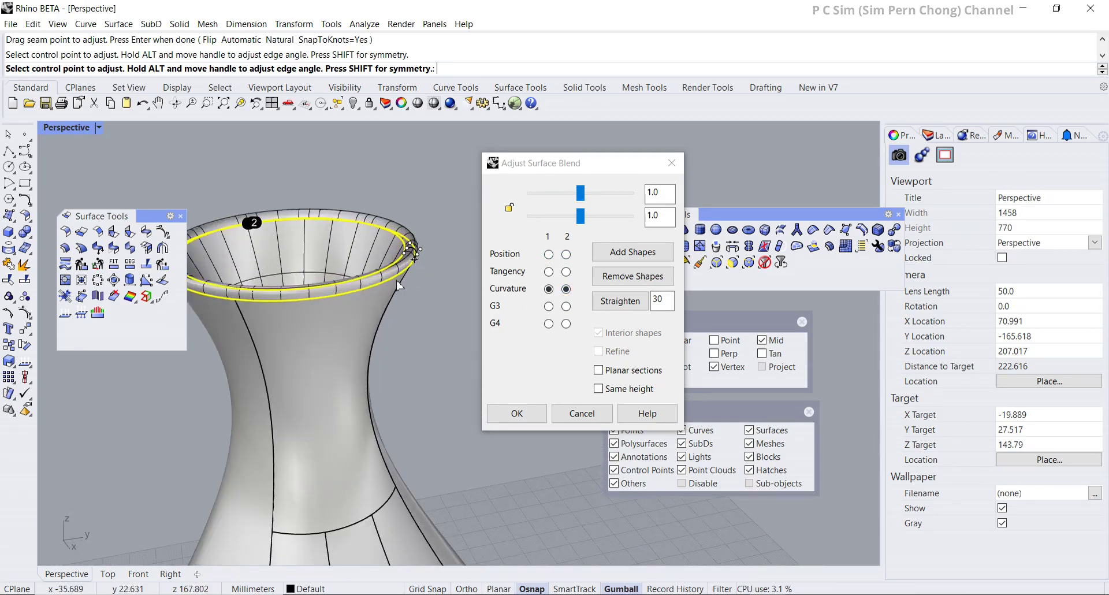
click(527, 417)
Blend the outer and inner rim edges of the side spout with curvature continuity, using automatically chained edges
right_drag(527, 417, 465, 320)
shift+right_drag(509, 381, 406, 303)
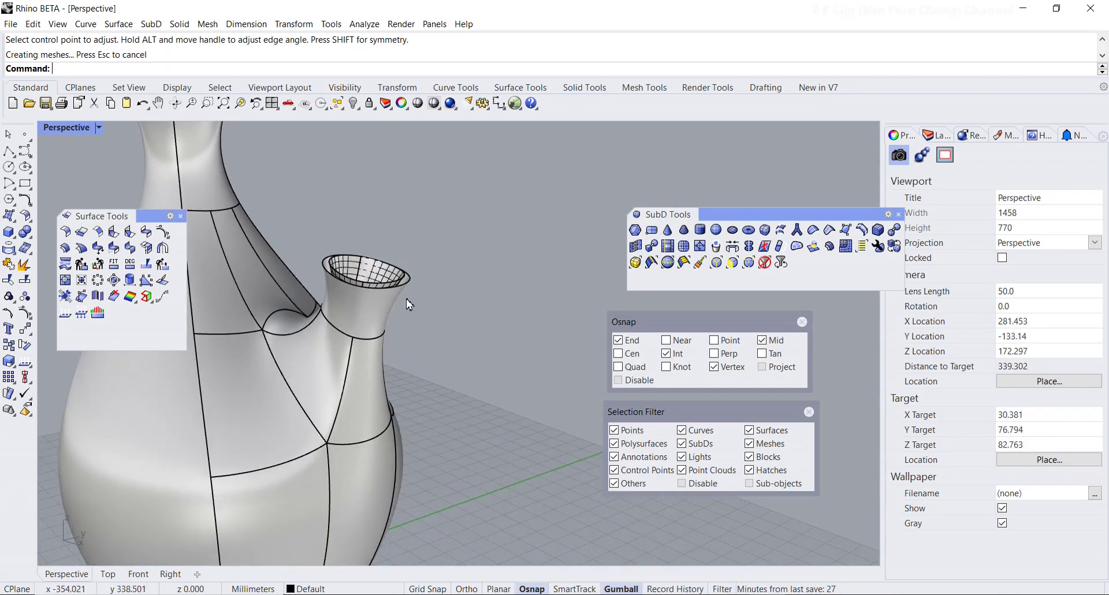
scroll(398, 302, up, 4)
shift+right_drag(330, 211, 399, 258)
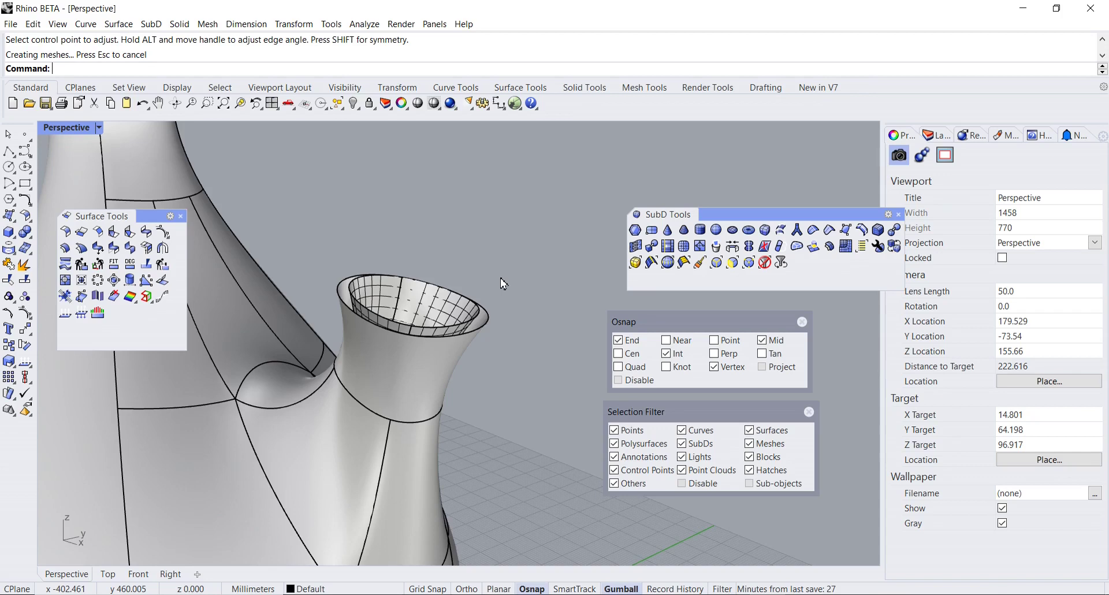
key(Return)
click(105, 69)
click(149, 69)
click(149, 69)
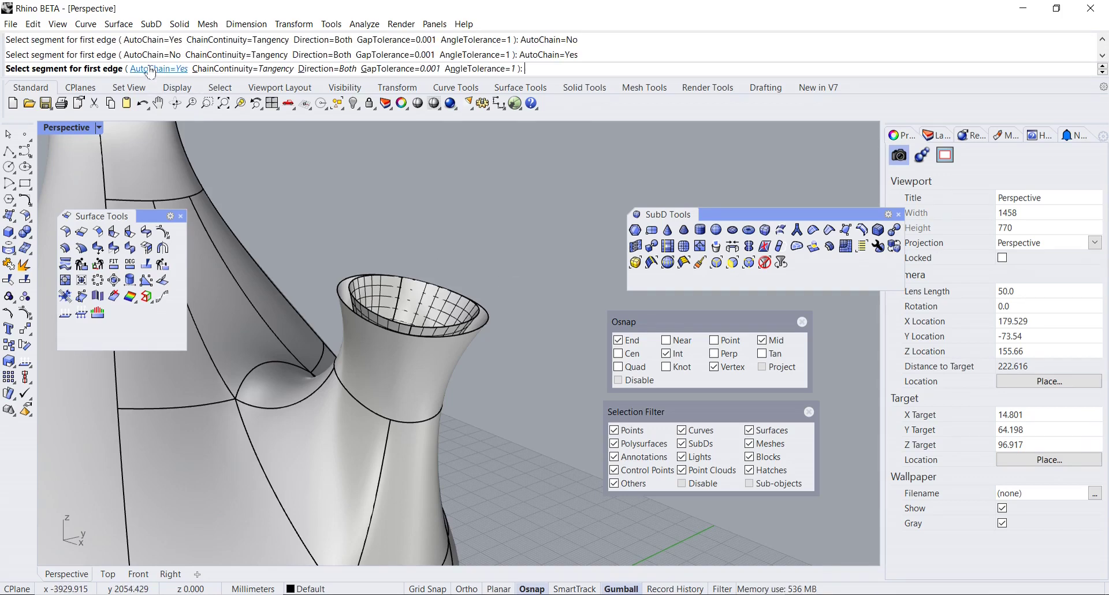
click(344, 306)
key(Return)
right_drag(462, 271, 462, 315)
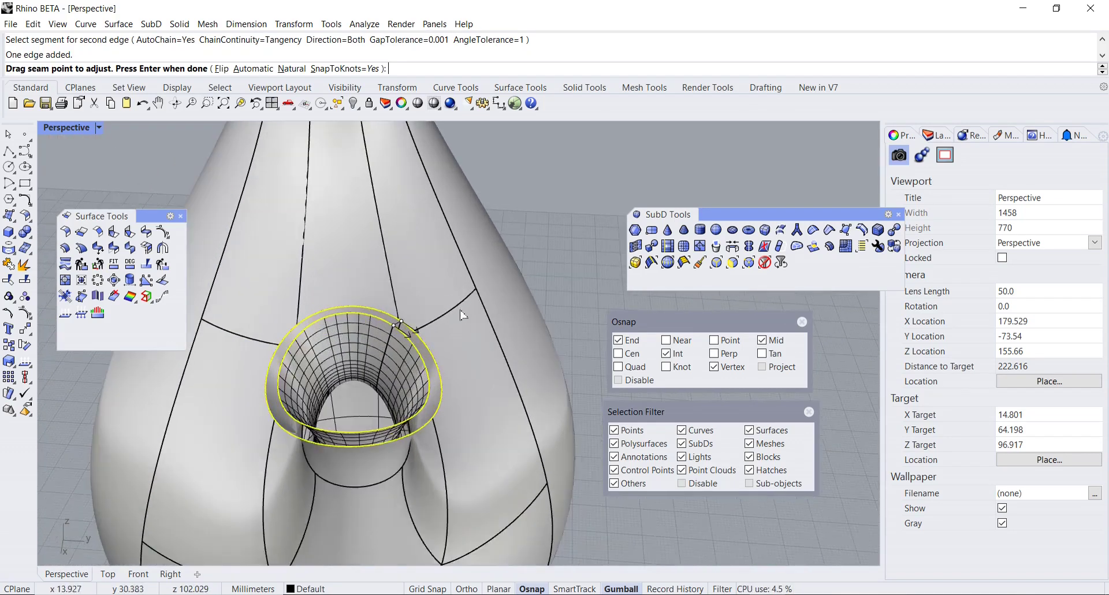
key(Return)
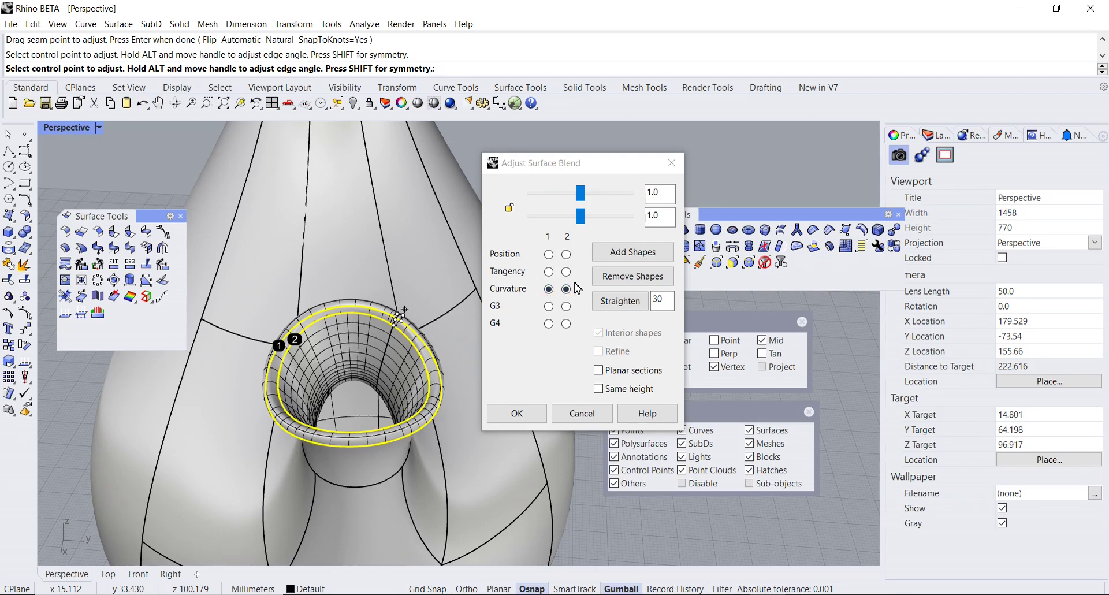
click(539, 414)
Join the outer vase, the inner offset and both rim blends into one closed polysurface
scroll(478, 382, down, 6)
right_drag(479, 382, 466, 300)
scroll(535, 333, down, 2)
scroll(475, 300, down, 2)
drag(459, 408, 519, 526)
click(16, 277)
Select the joined vase and calculate its volume
click(315, 329)
shift+right_drag(315, 330, 317, 348)
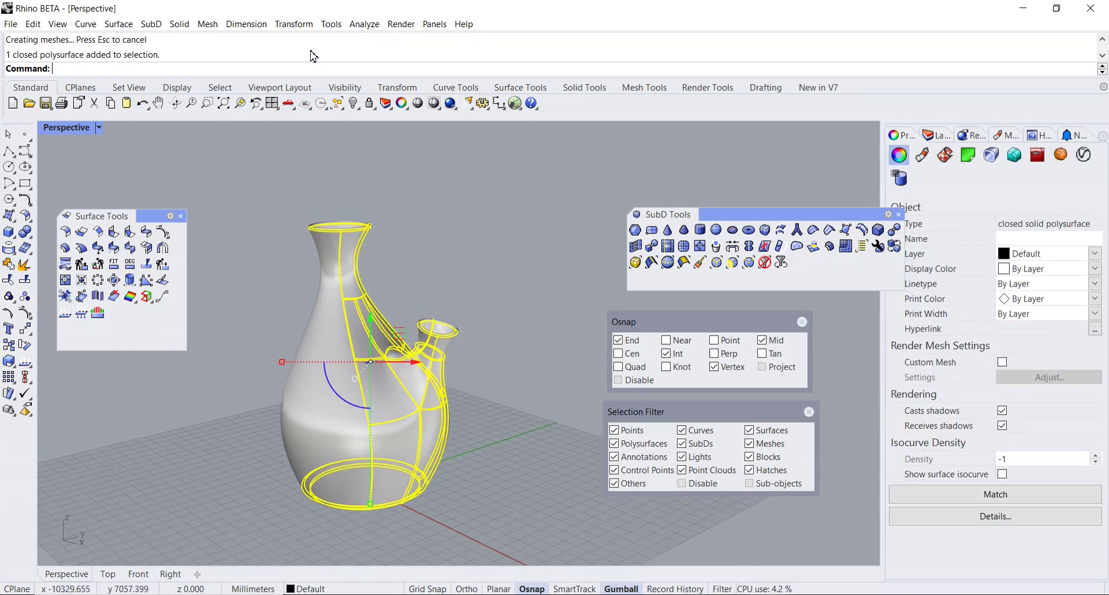
click(361, 25)
mouse_move(391, 86)
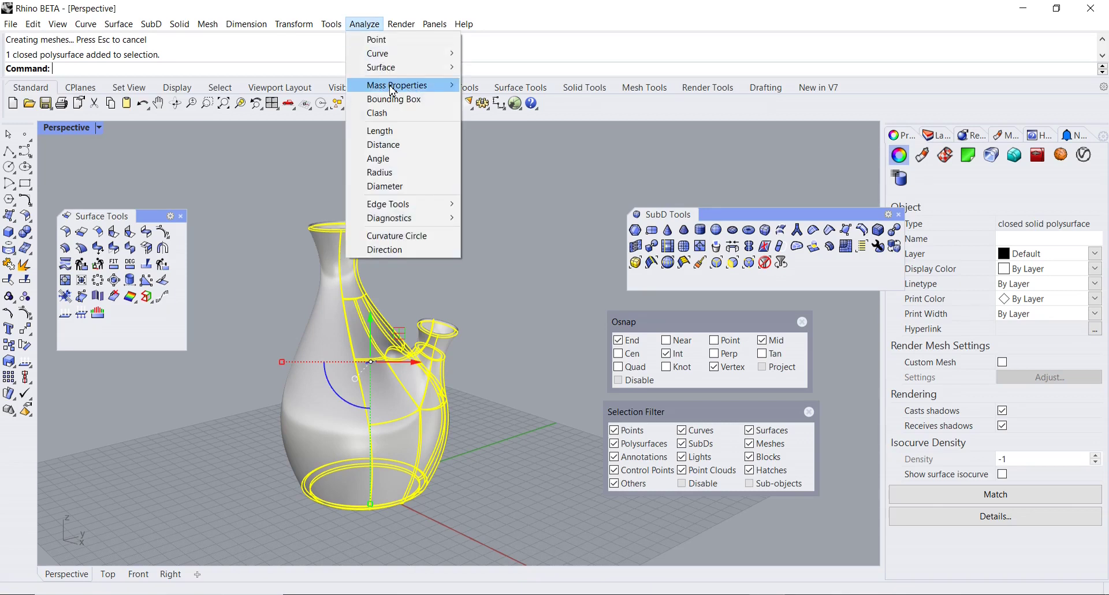
click(495, 130)
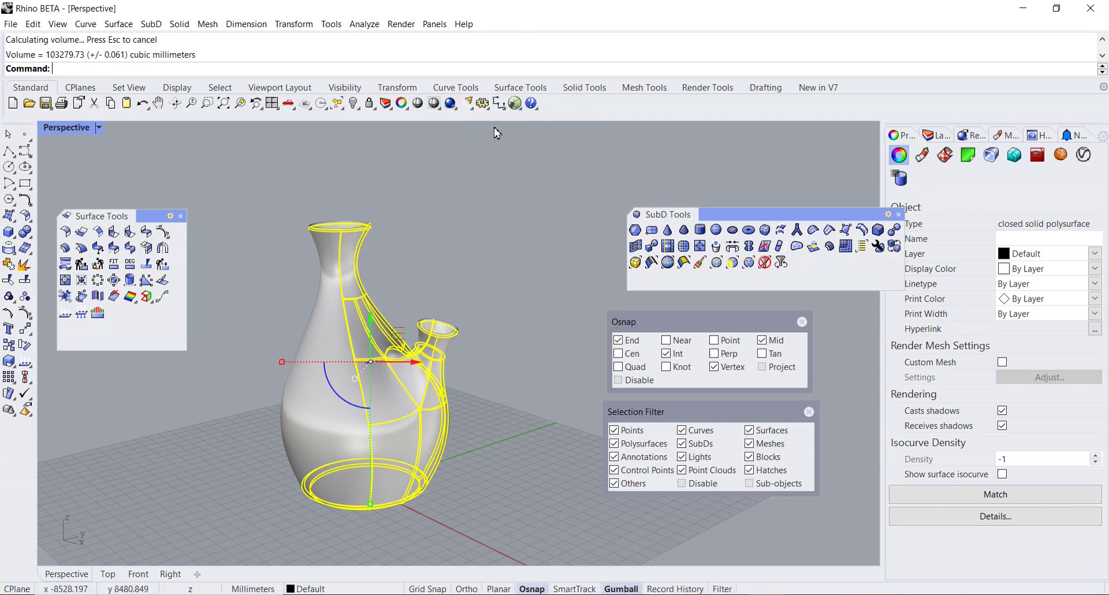
click(250, 188)
Display an Environment Map surface analysis on the closed vase polysurface
right_drag(251, 189, 326, 257)
scroll(264, 270, up, 2)
click(327, 256)
click(365, 24)
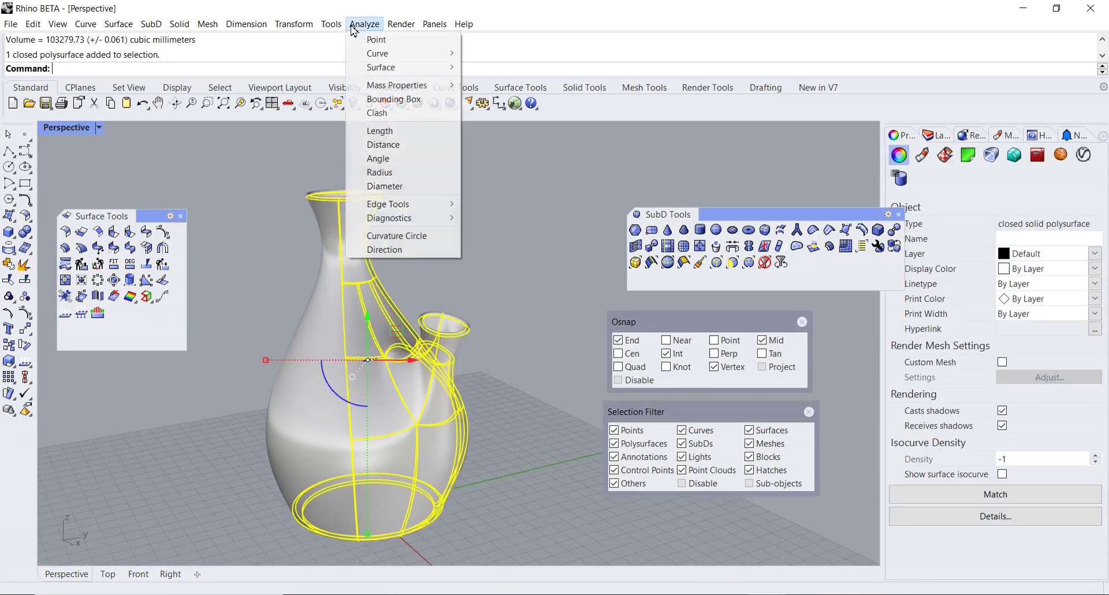
mouse_move(404, 67)
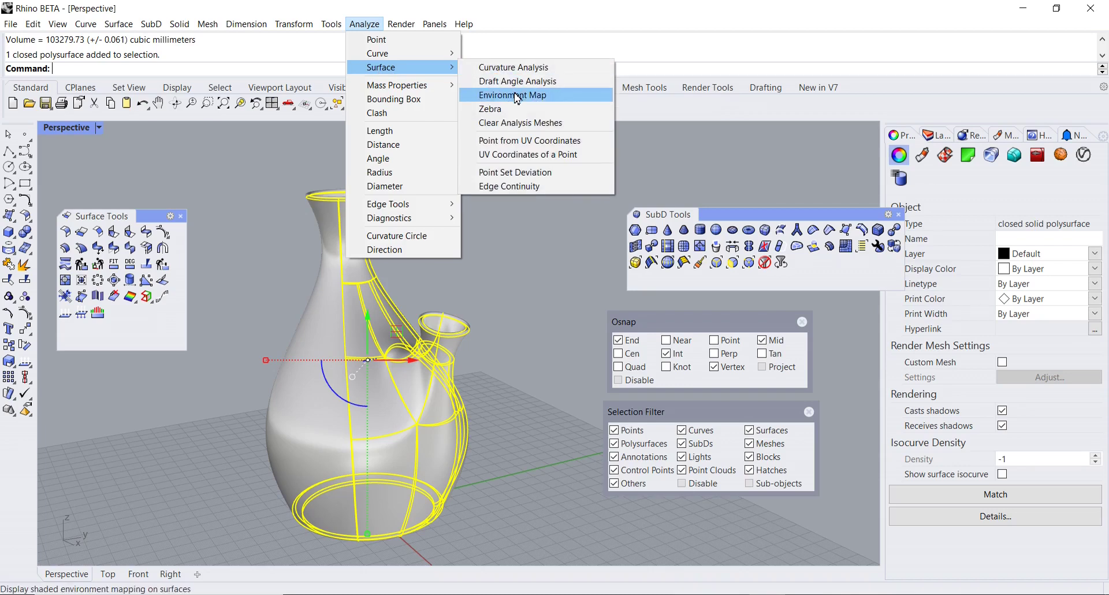
click(518, 98)
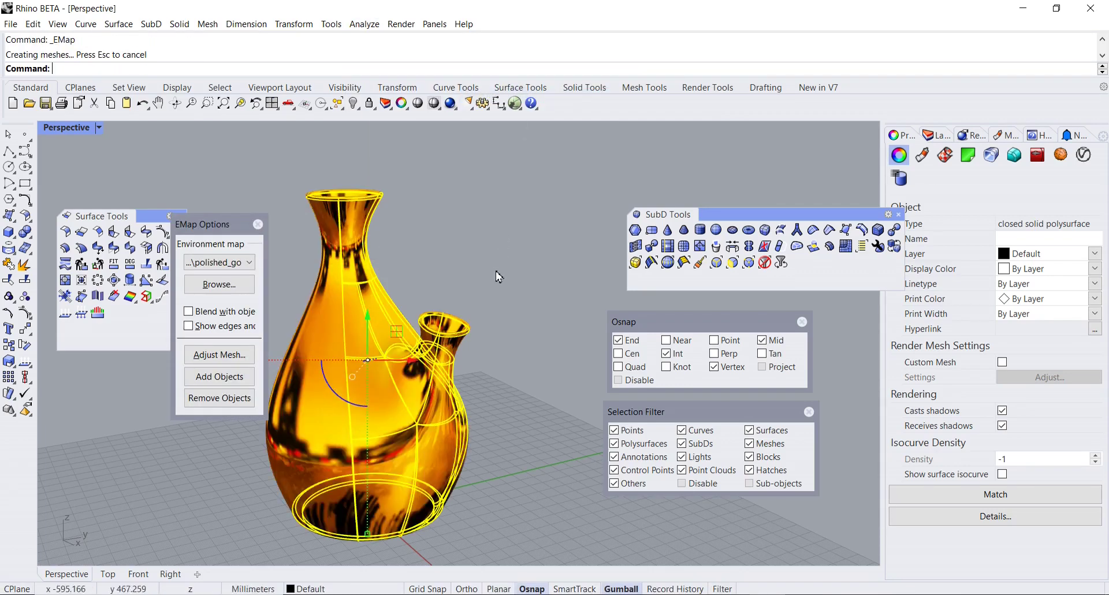
Deselect the vase and examine its reflections, moving the Surface Tools and EMap Options windows clear of the model
click(485, 250)
right_drag(471, 257, 468, 280)
drag(225, 226, 265, 221)
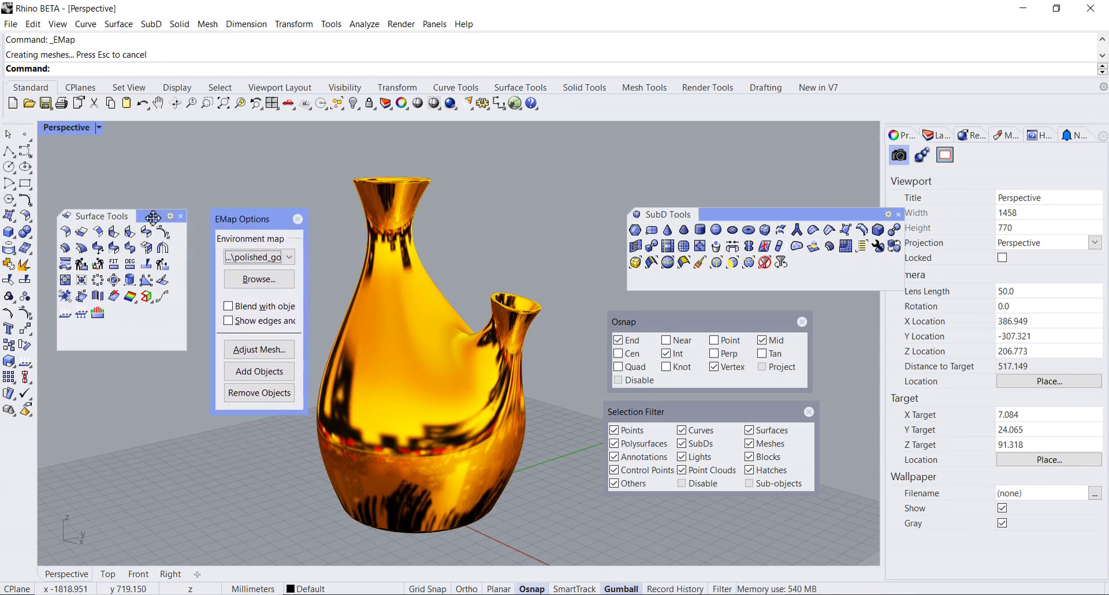
drag(145, 217, 148, 175)
drag(248, 227, 238, 208)
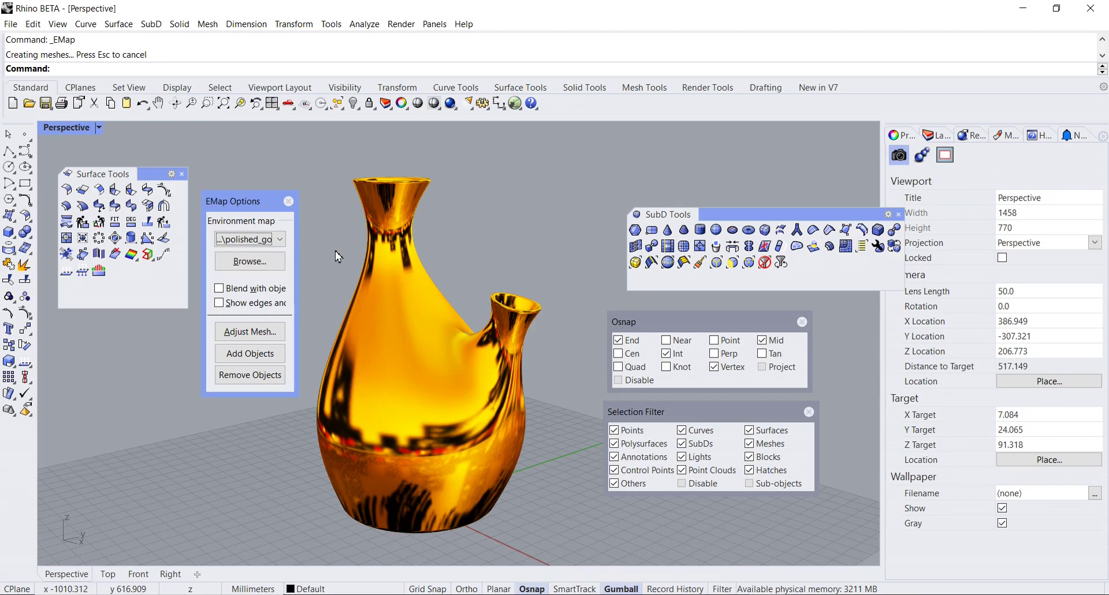